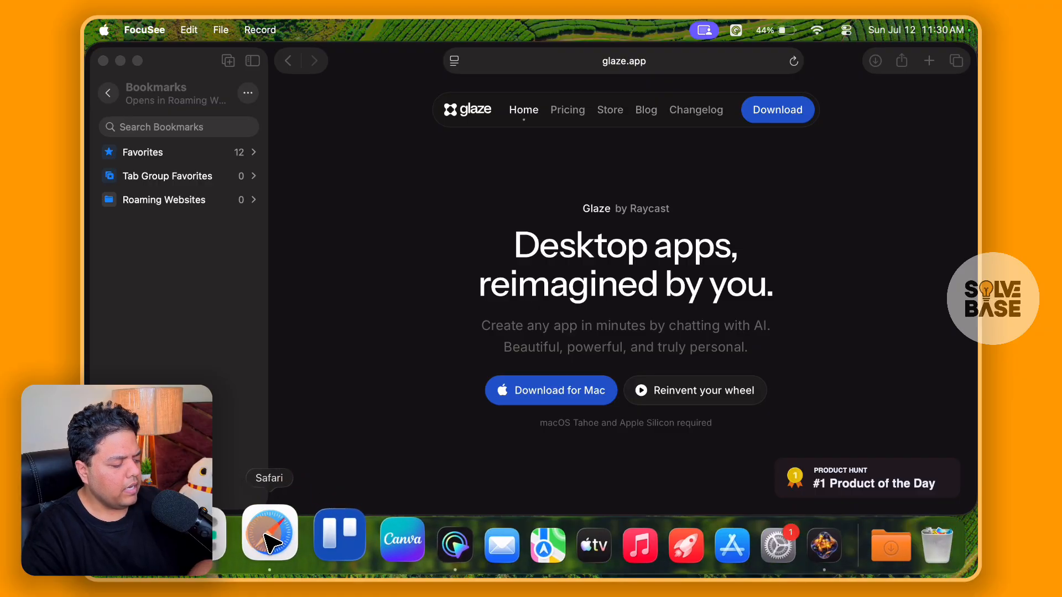
pyautogui.click(221, 539)
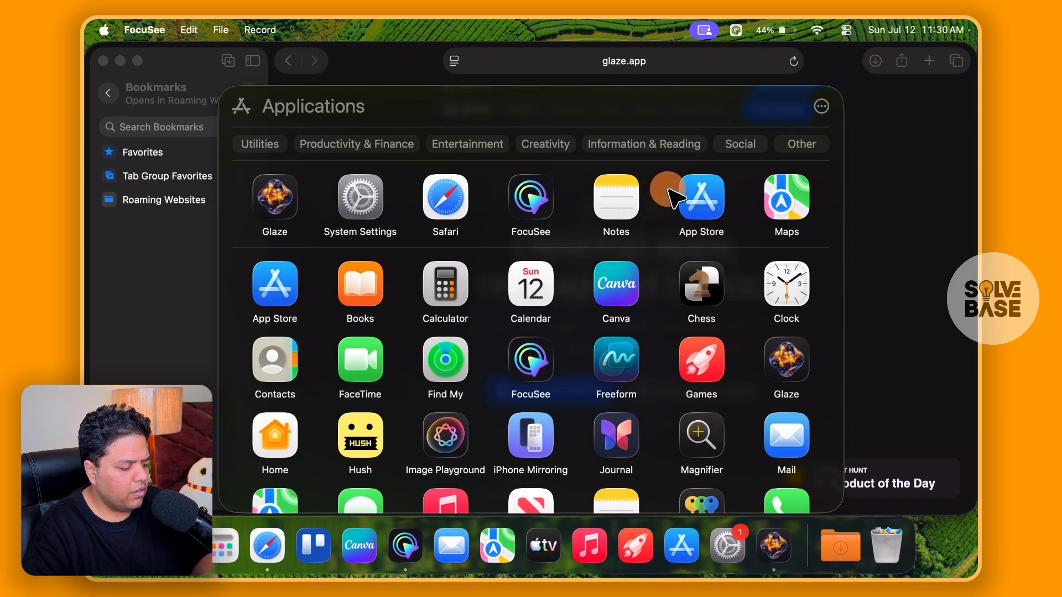
pyautogui.click(865, 177)
pyautogui.click(670, 69)
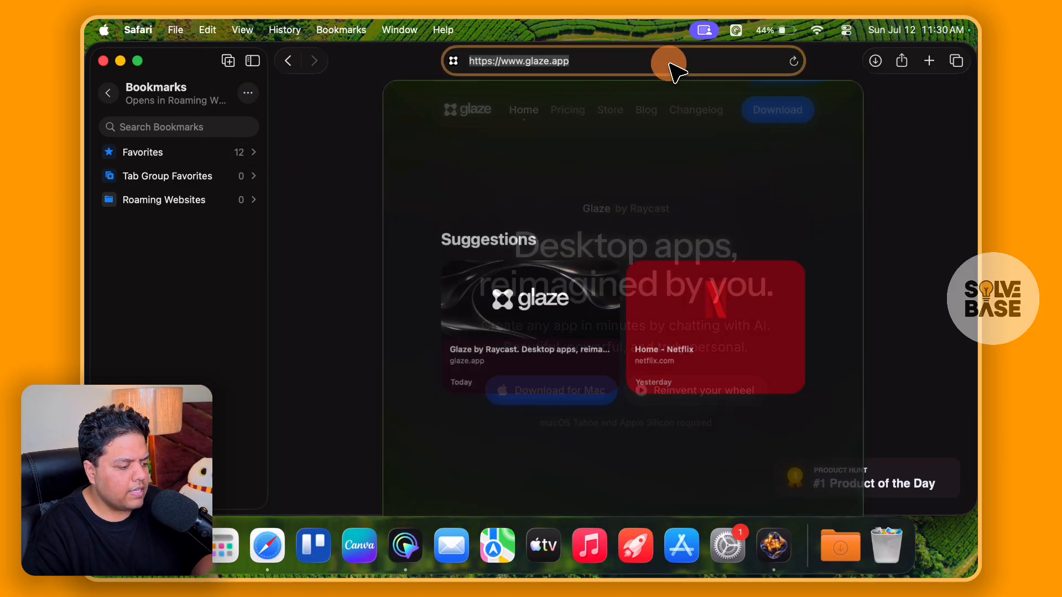
pyautogui.click(916, 119)
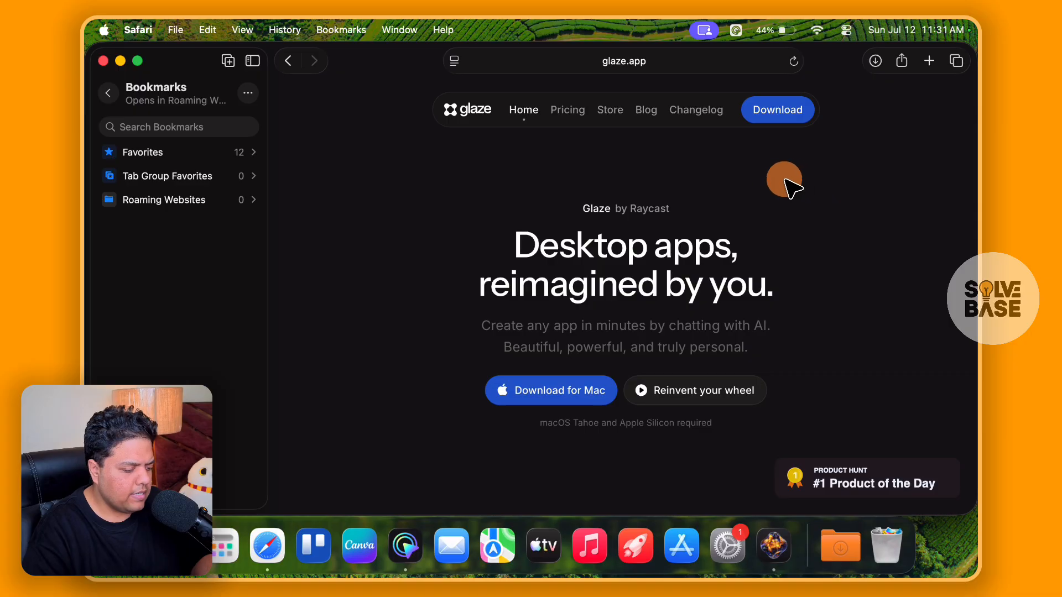
# Step: Download Glaze for Mac from its website and open the downloaded disk image
pyautogui.scroll(-5, 666, 207)
pyautogui.scroll(1, 671, 216)
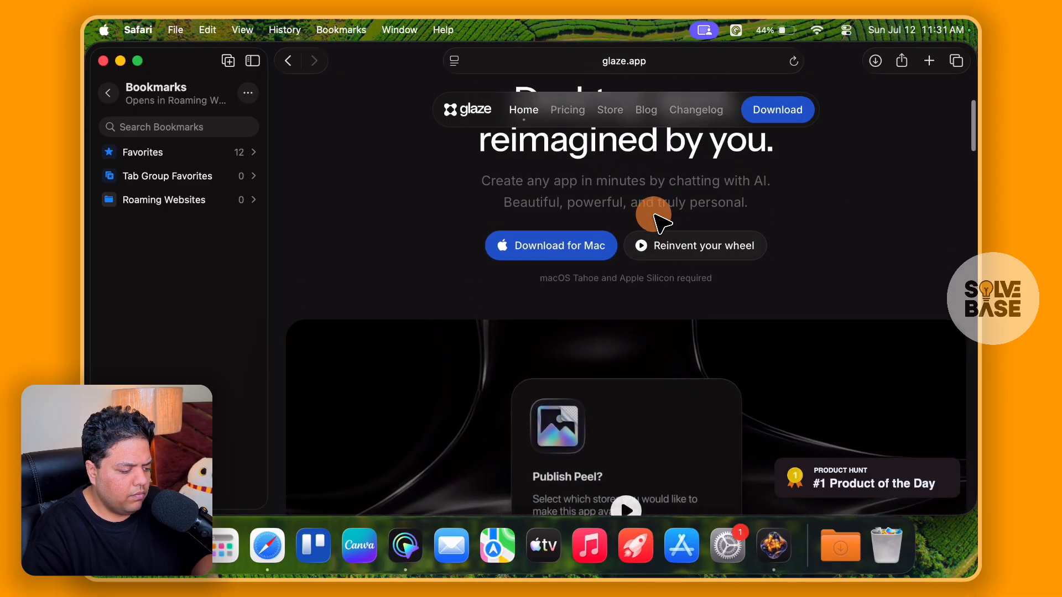
pyautogui.click(572, 248)
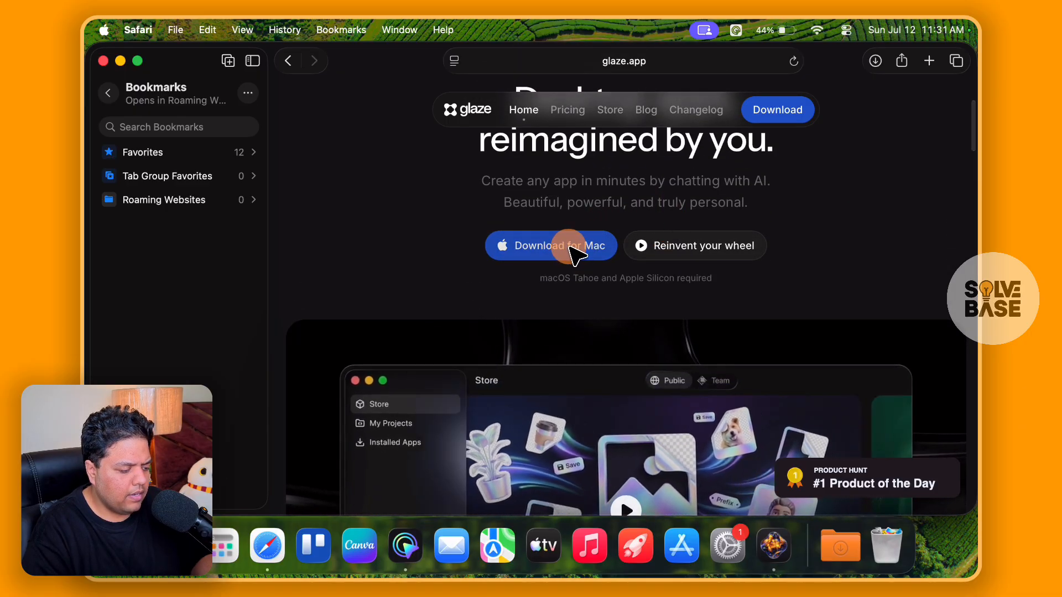
pyautogui.click(800, 535)
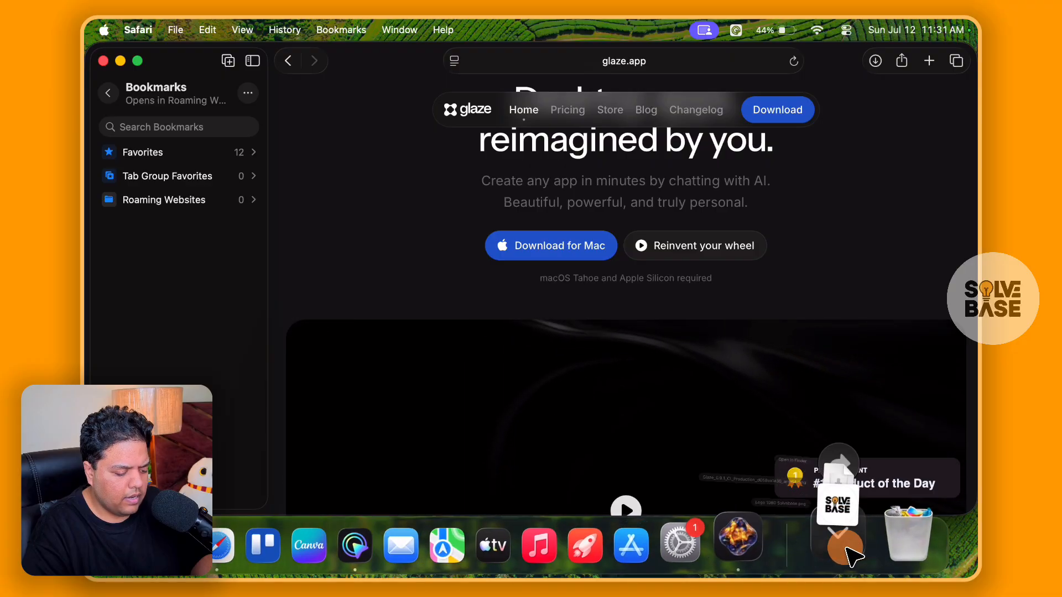
pyautogui.click(854, 420)
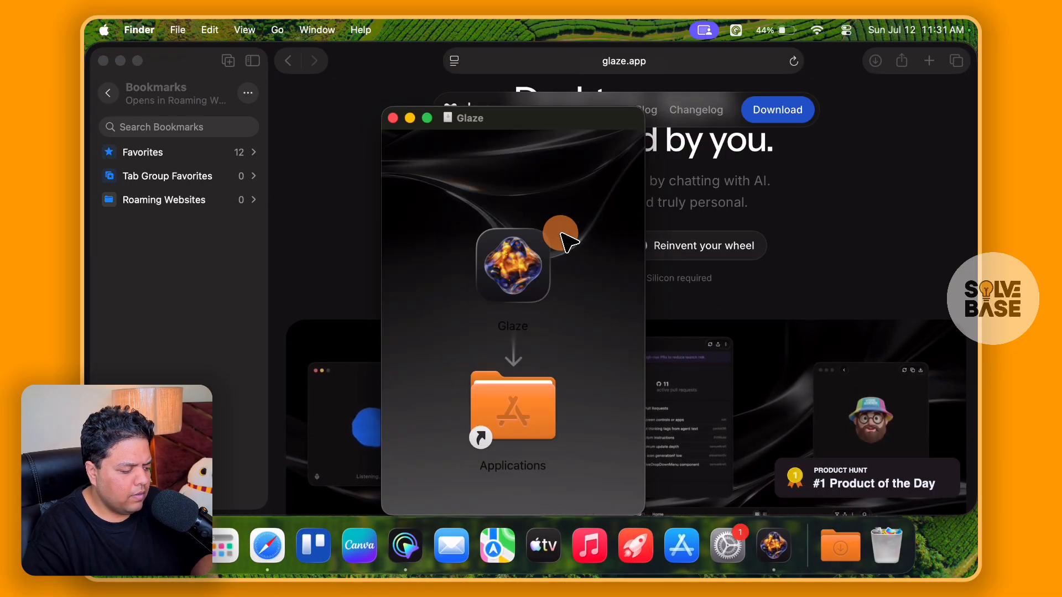
# Step: Try to copy Glaze from the disk image into the Applications folder, cancel the replacement, and close both Finder windows
pyautogui.moveTo(516, 279)
pyautogui.mouseDown()
pyautogui.moveTo(495, 366)
pyautogui.moveTo(474, 352)
pyautogui.mouseUp()
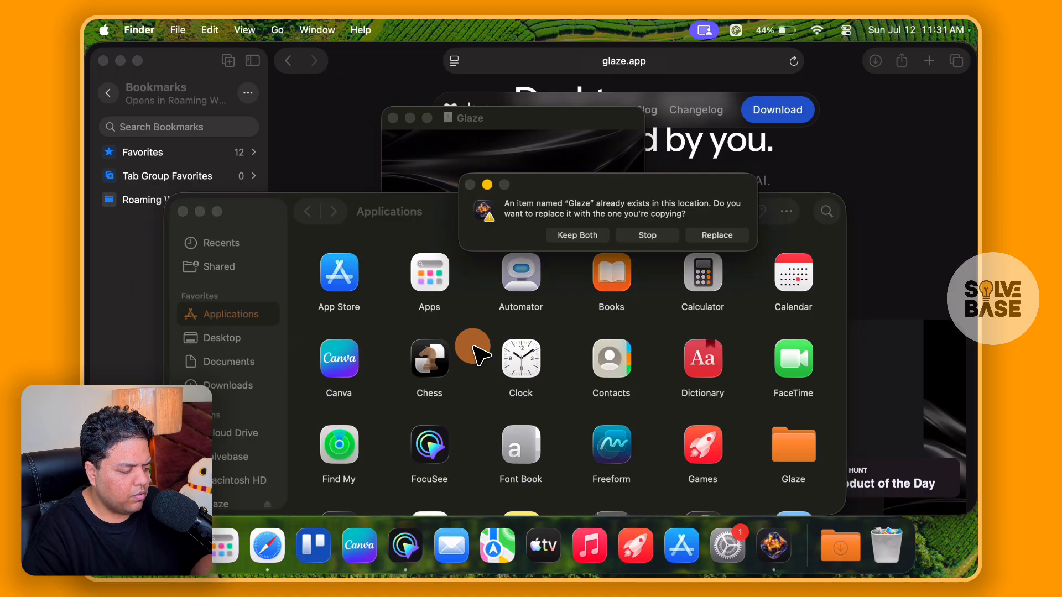
pyautogui.click(644, 235)
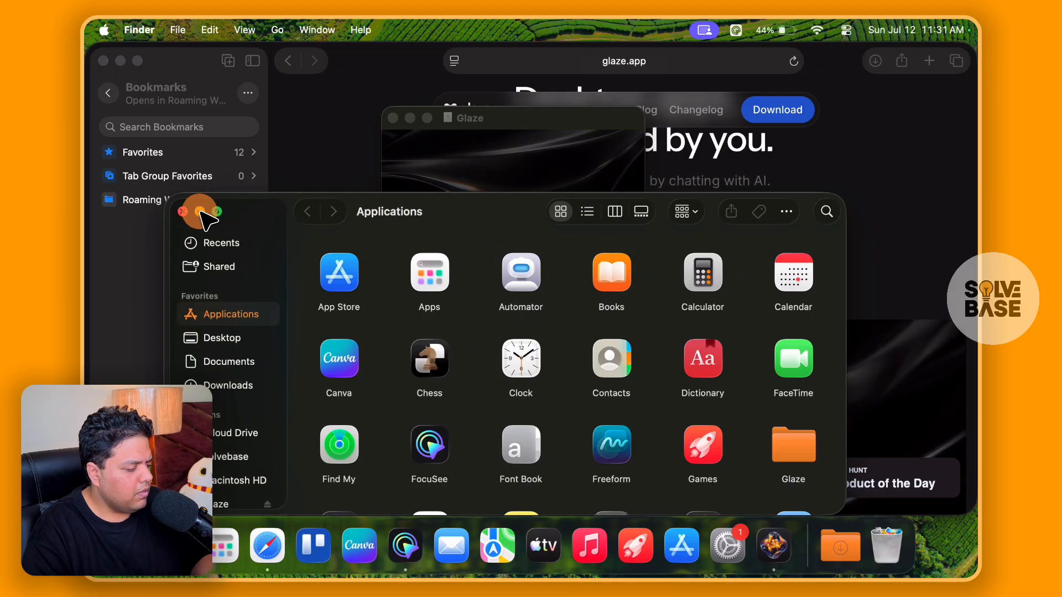
pyautogui.click(183, 212)
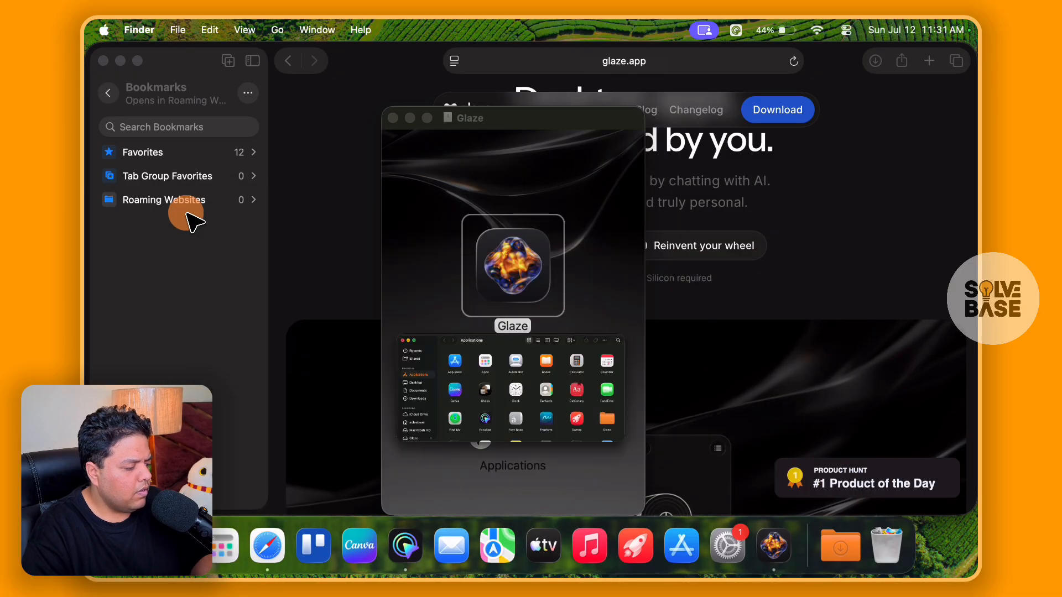
pyautogui.click(393, 119)
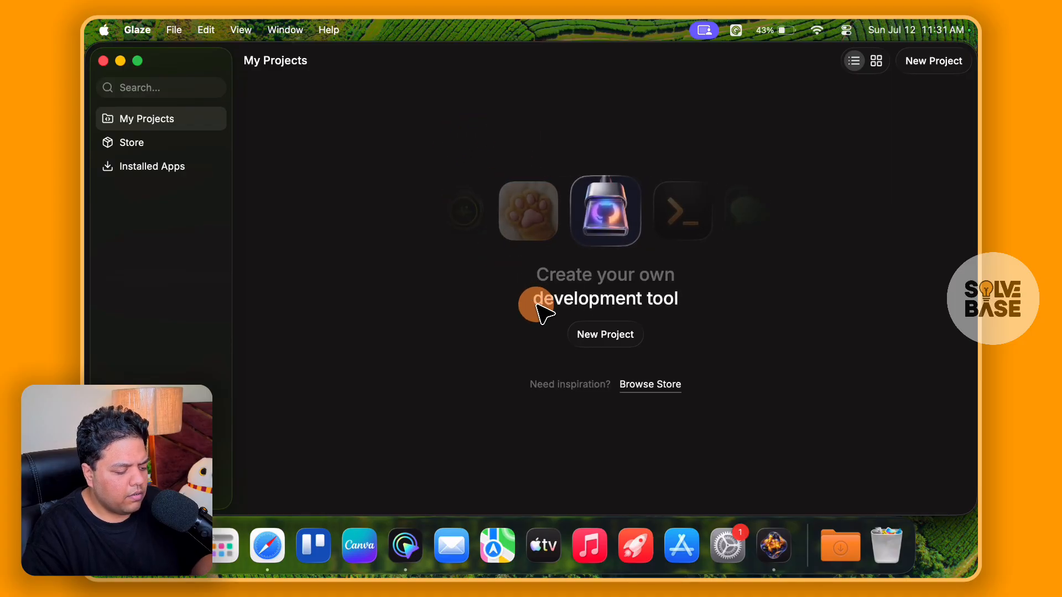
# Step: Browse the featured, trending and latest apps in the Glaze store for inspiration
pyautogui.click(655, 385)
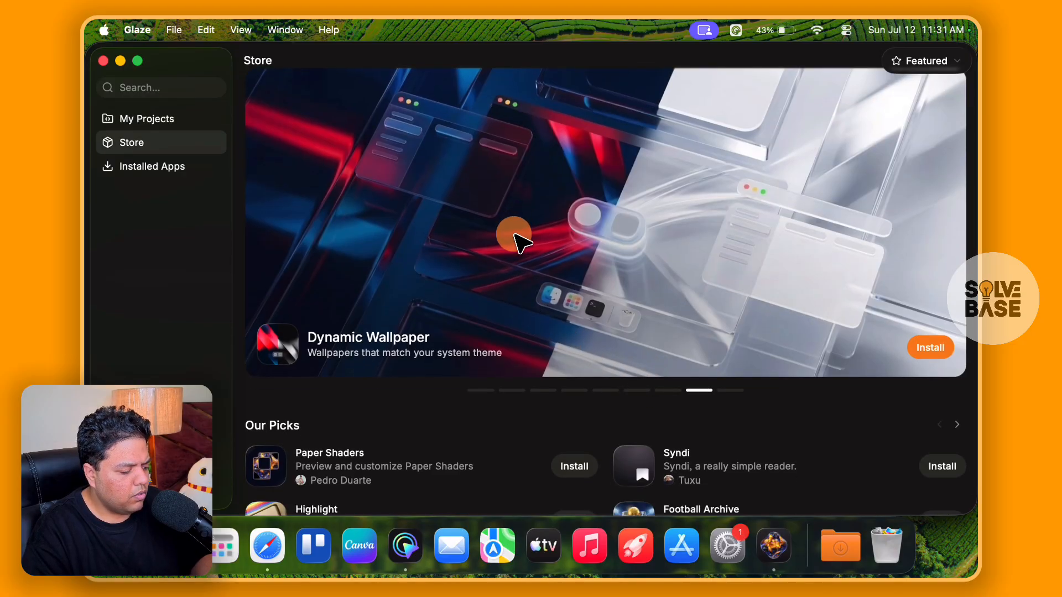
pyautogui.scroll(-8, 517, 237)
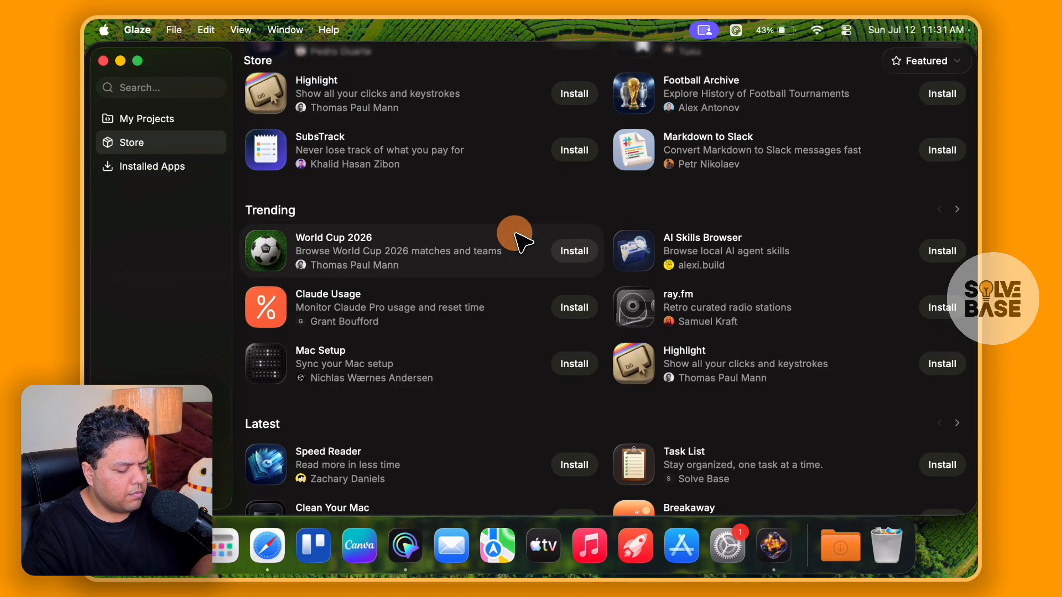
pyautogui.scroll(-3, 518, 237)
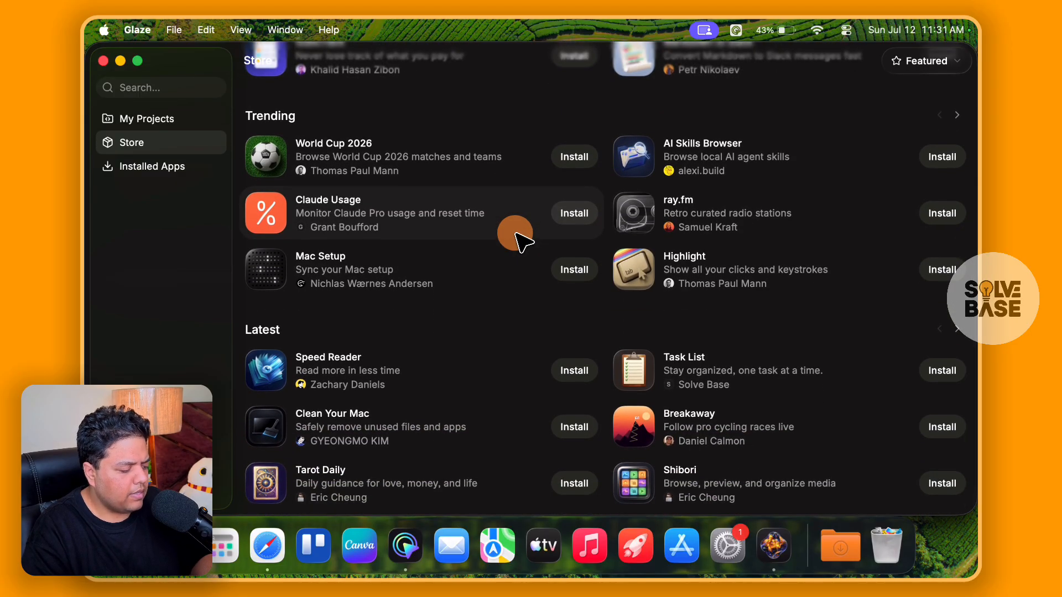
pyautogui.scroll(10, 518, 238)
pyautogui.scroll(-10, 517, 238)
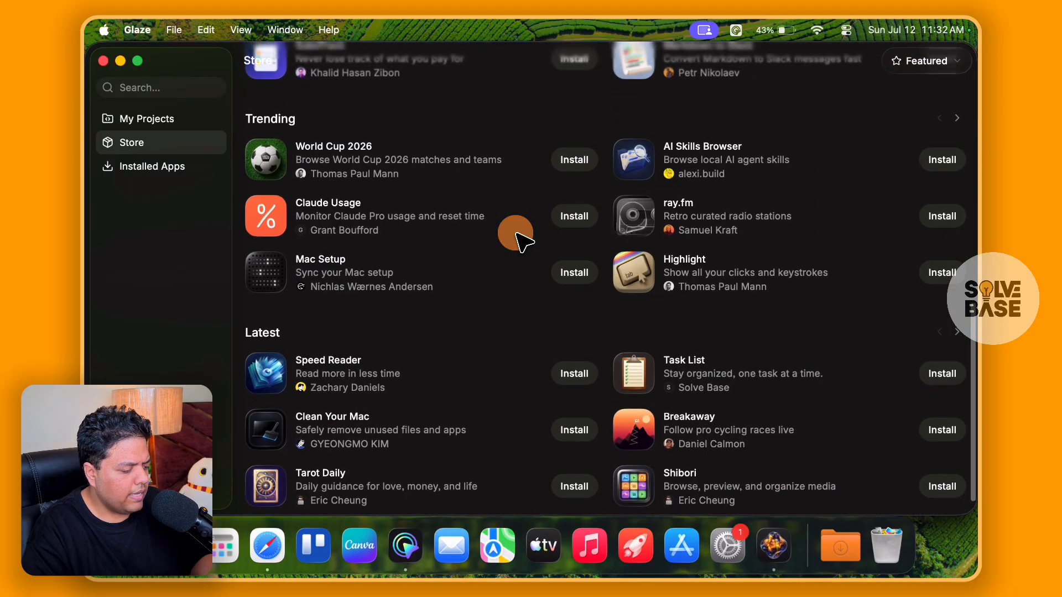
pyautogui.scroll(3, 518, 238)
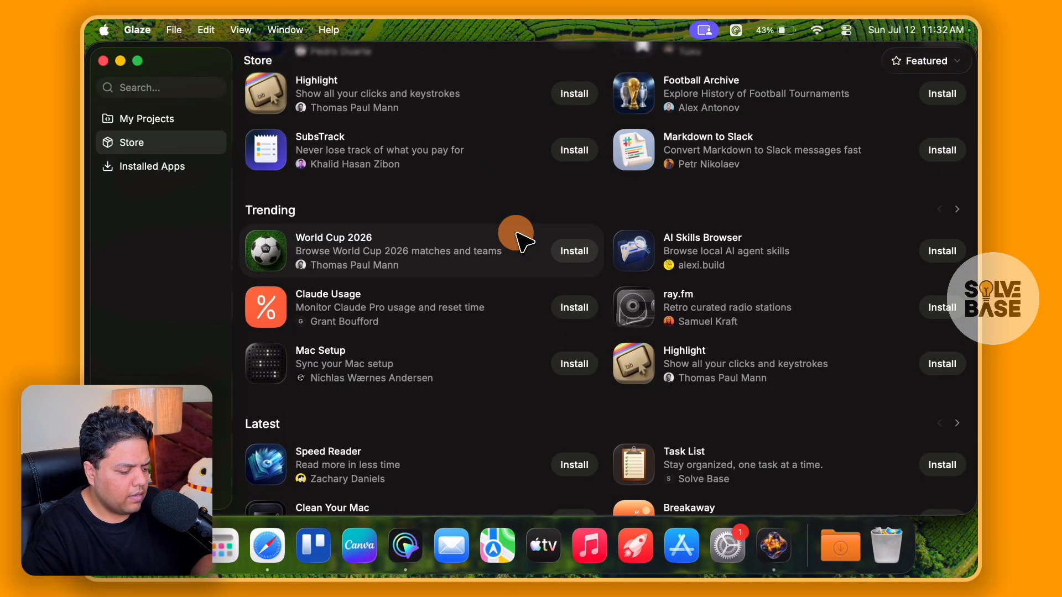
# Step: Start a new project from My Projects with the prompt "create an app that reminds me to drink water."
pyautogui.click(191, 123)
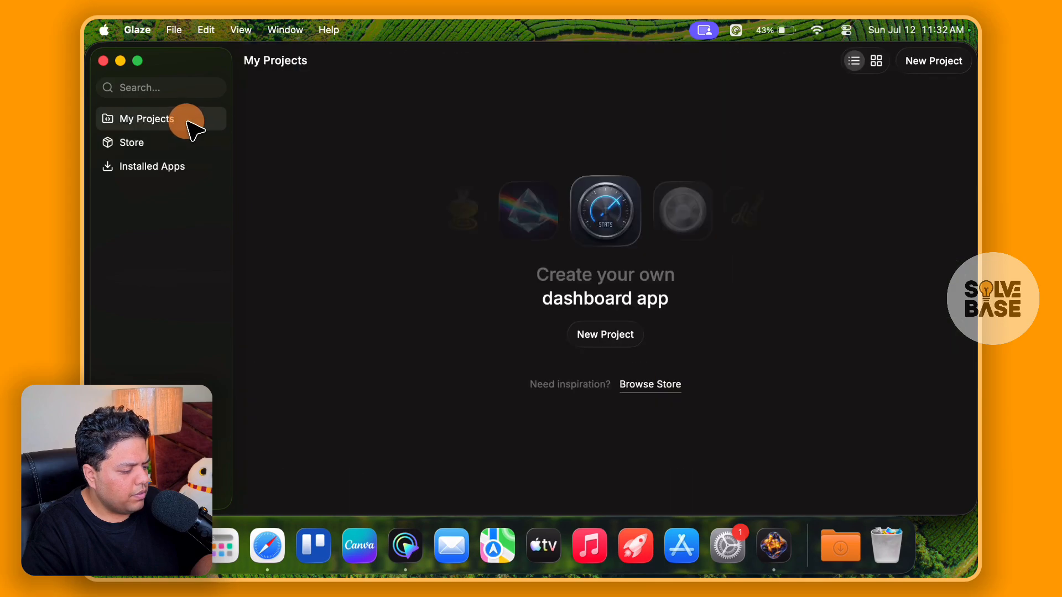
pyautogui.click(608, 336)
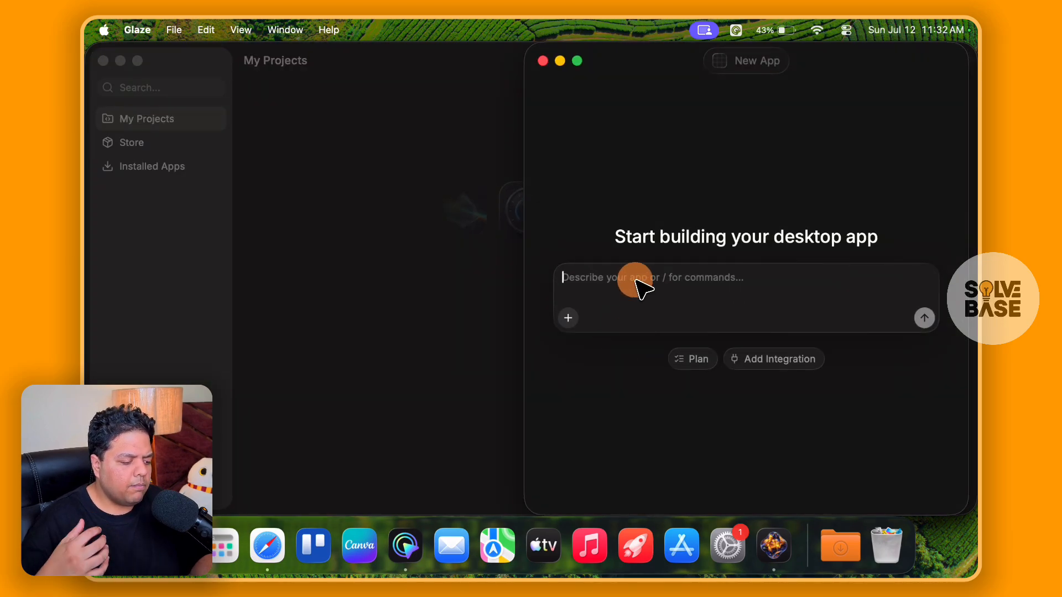
pyautogui.write('create an app that reminds me to drink water.')
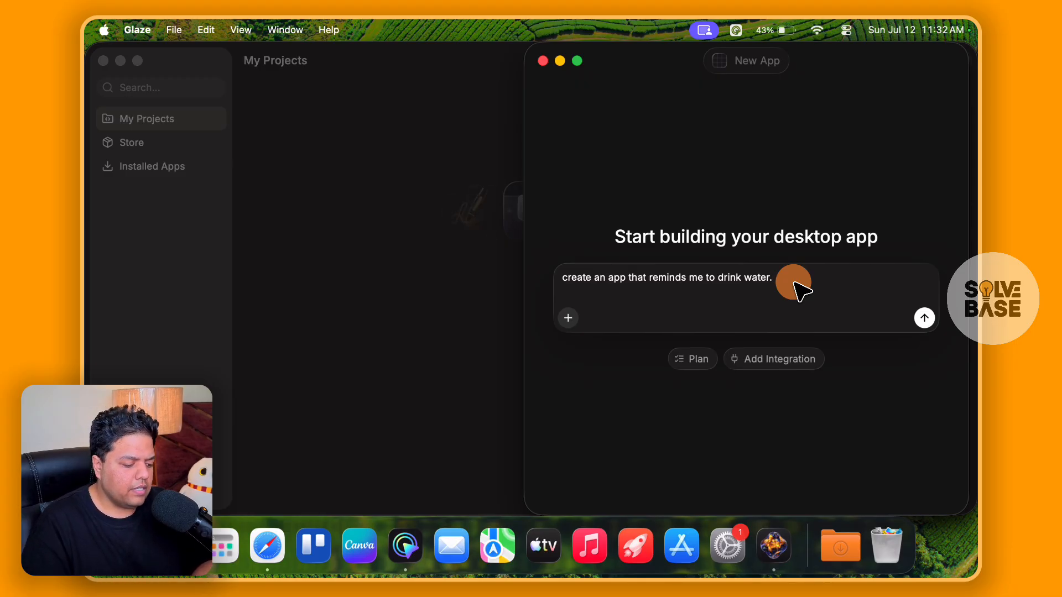
# Step: Look through the context and integration options available for the new app's prompt
pyautogui.click(762, 363)
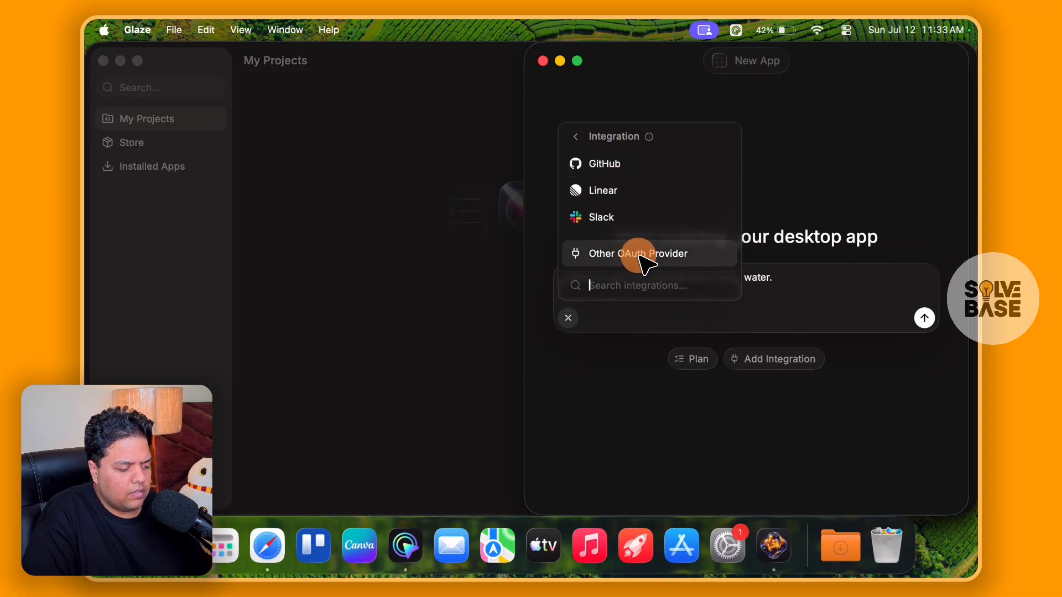
pyautogui.click(569, 319)
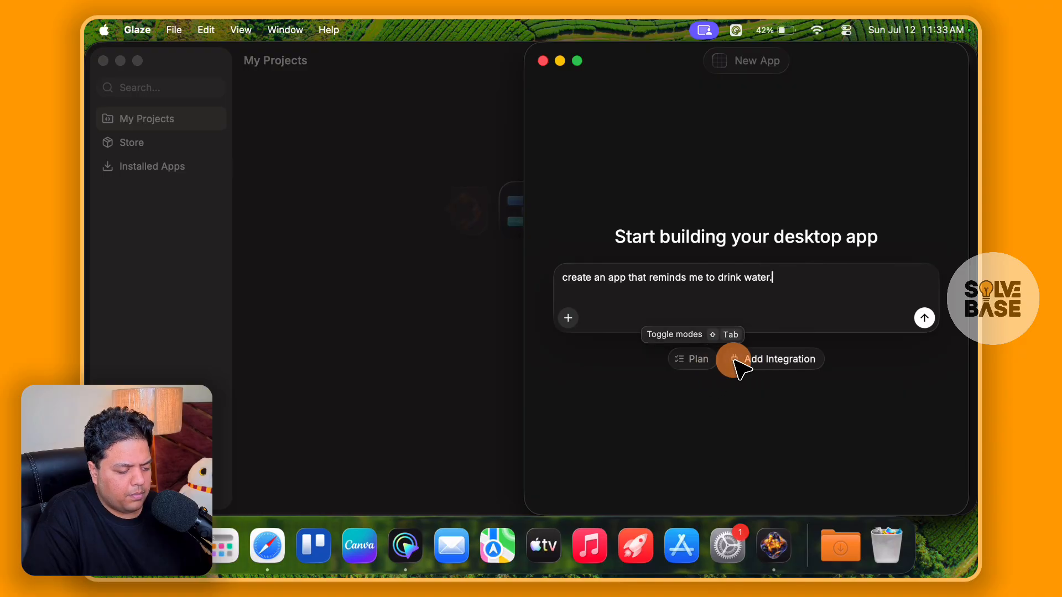
pyautogui.click(568, 317)
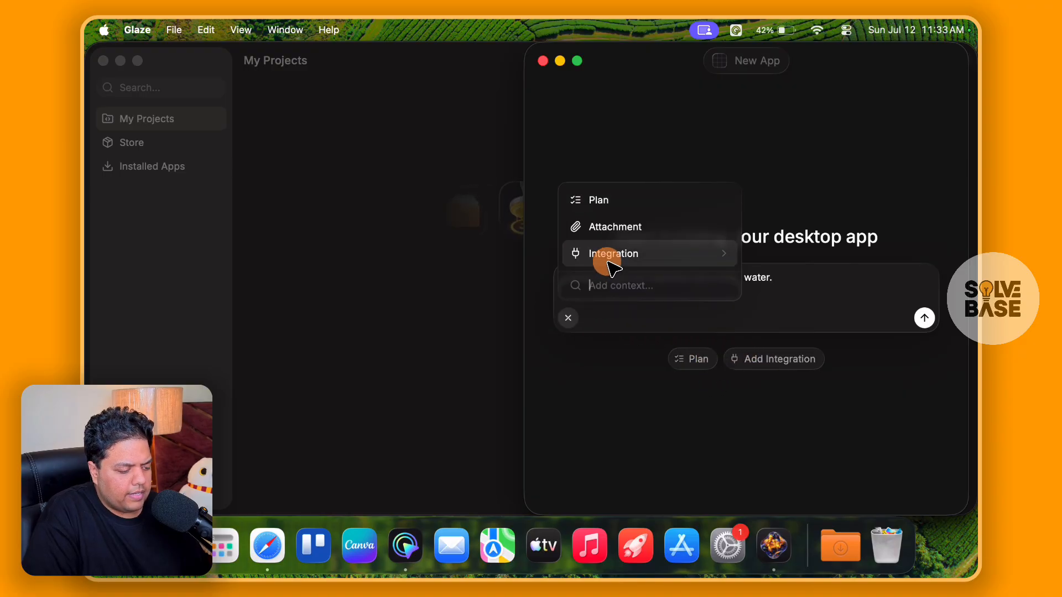
pyautogui.click(605, 255)
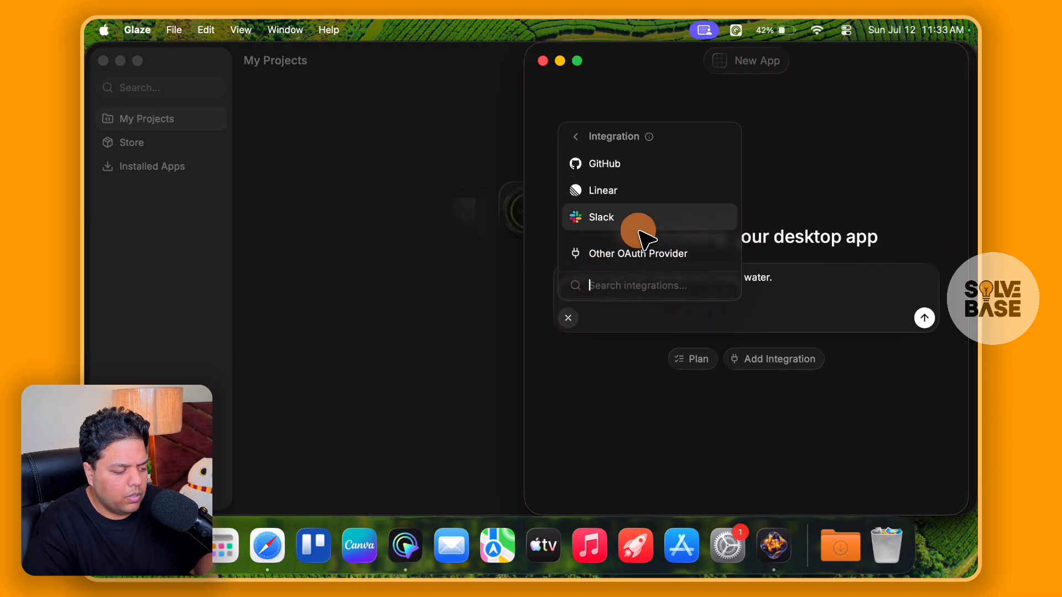
pyautogui.click(687, 361)
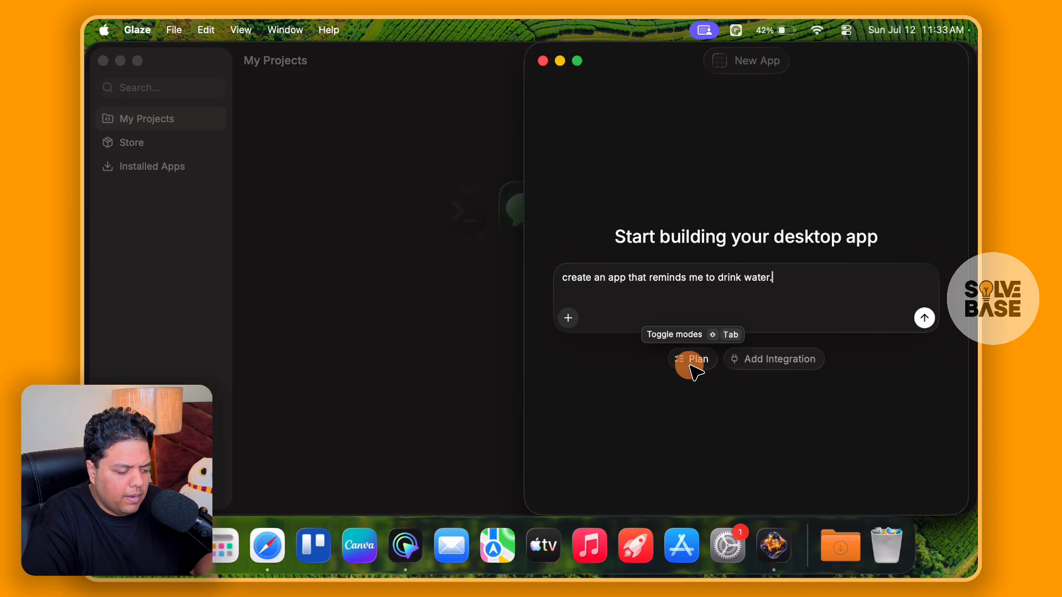
# Step: Try Plan mode on the prompt, turn it off again, and look at the attachment option
pyautogui.click(691, 362)
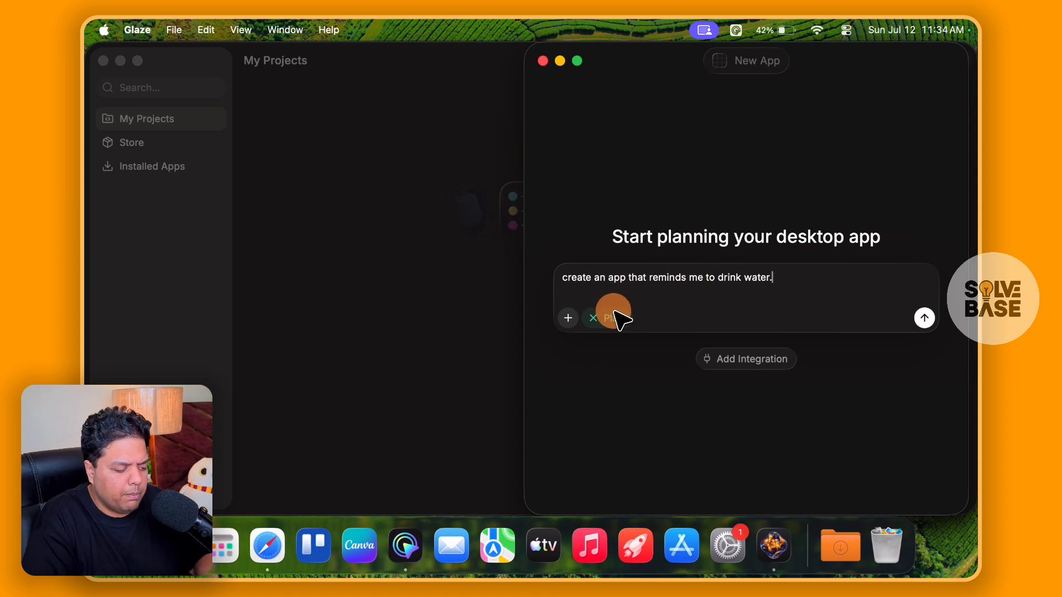
pyautogui.click(592, 318)
pyautogui.click(570, 318)
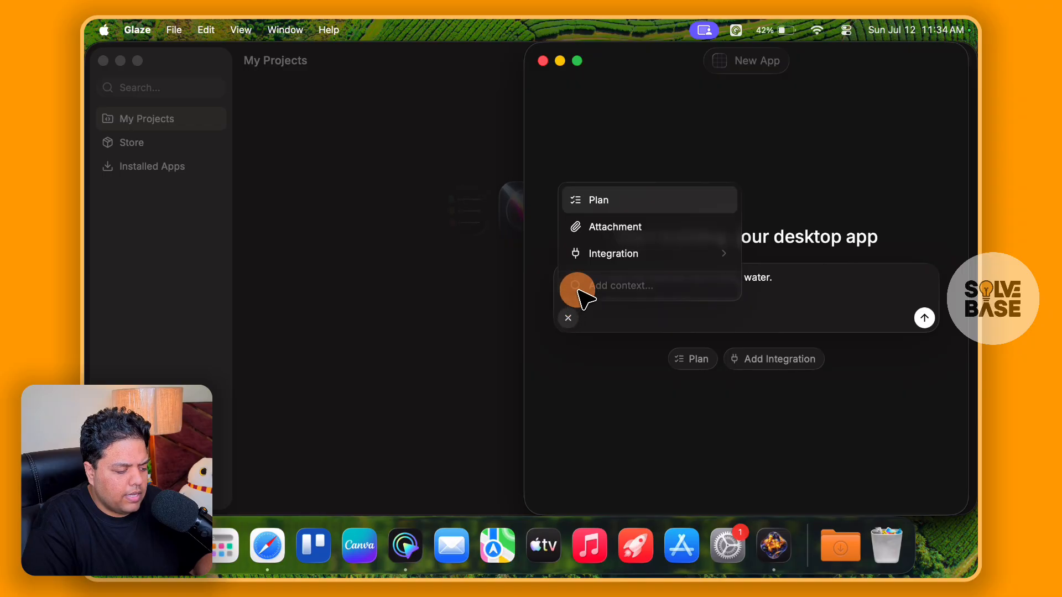
pyautogui.click(630, 235)
pyautogui.click(756, 387)
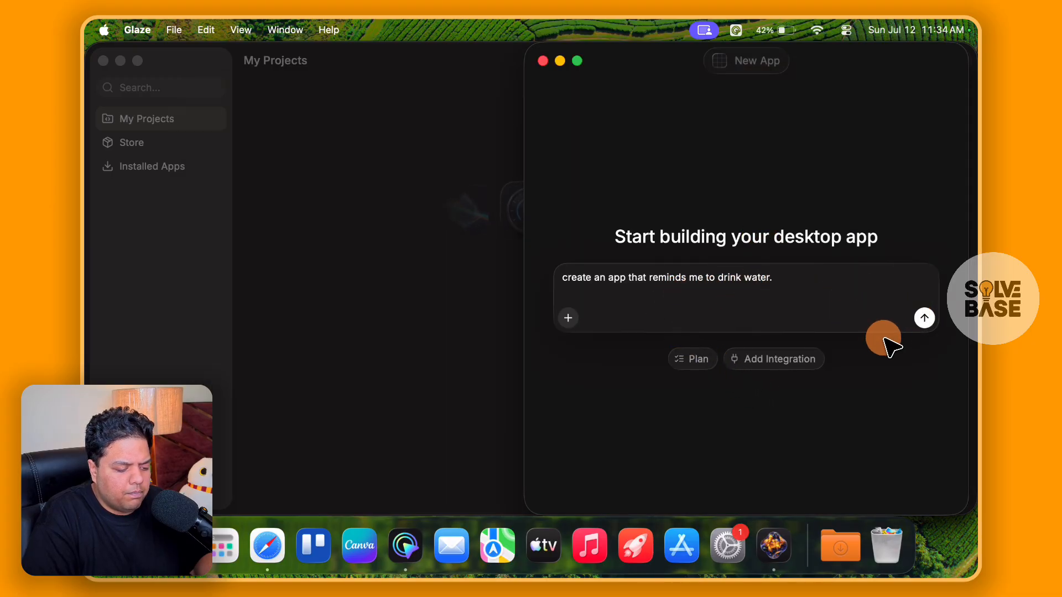
# Step: Submit the water-reminder prompt to start building the app and check the account's credits
pyautogui.click(922, 319)
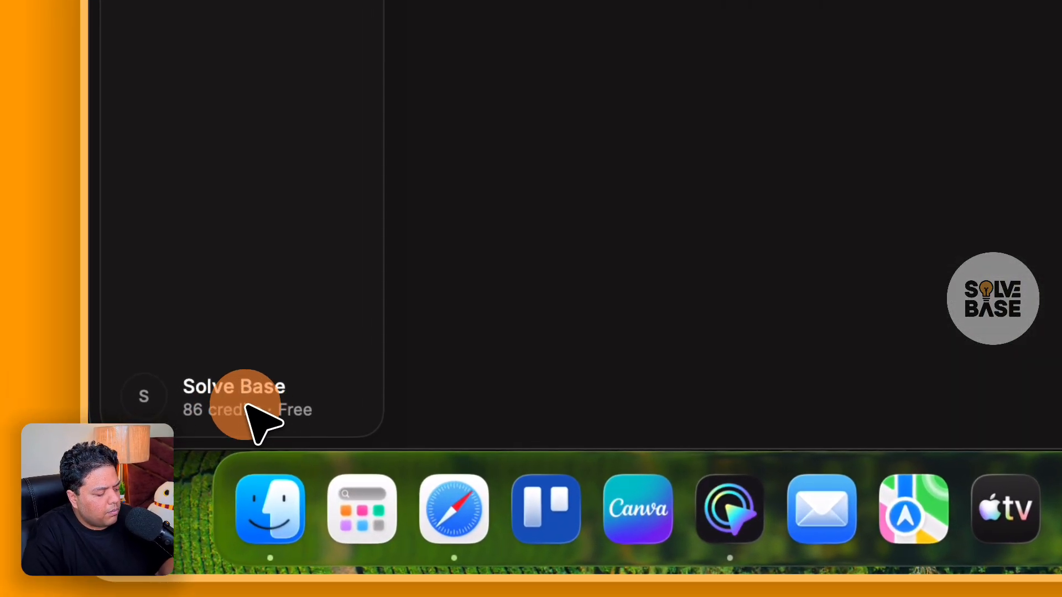
pyautogui.click(246, 406)
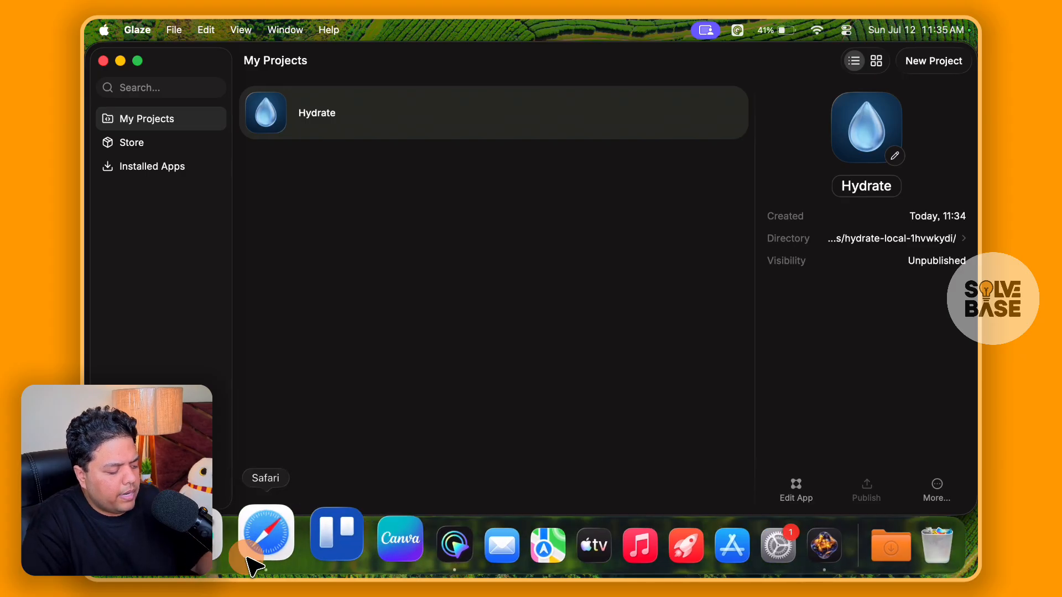
# Step: Switch to Safari, compare the Free, Pro and Team plans on glaze.app's pricing page, and return to the project chat in Glaze
pyautogui.click(265, 556)
pyautogui.scroll(5, 634, 164)
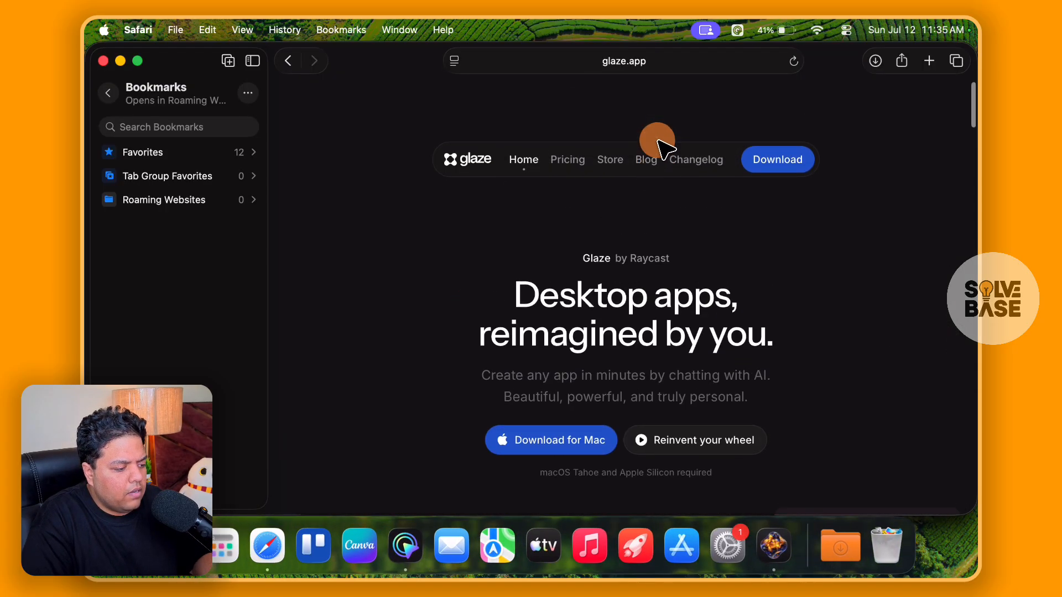
pyautogui.click(567, 110)
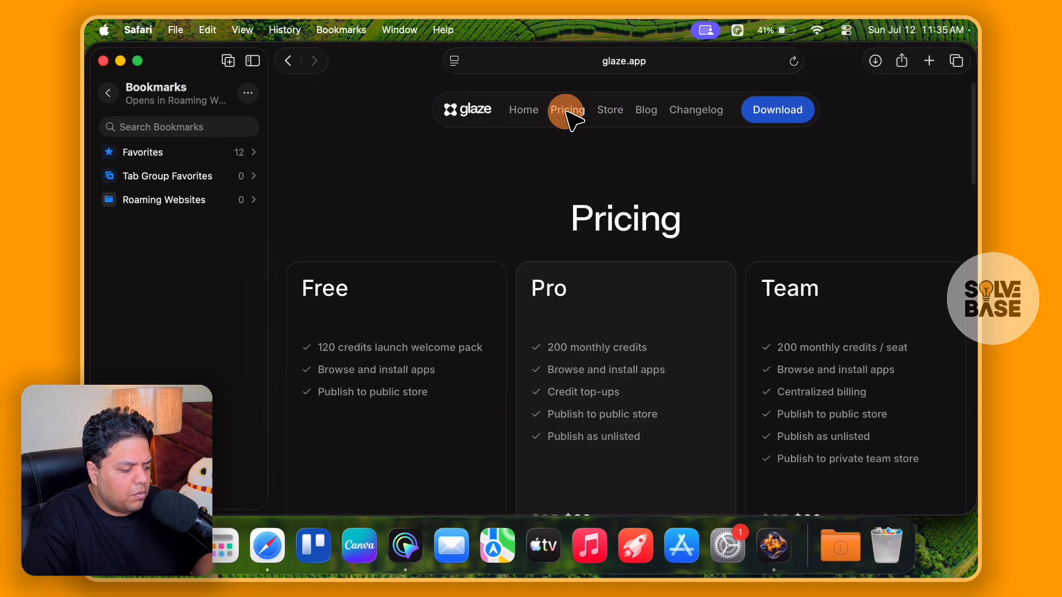
pyautogui.scroll(-1, 520, 244)
pyautogui.tripleClick(406, 318)
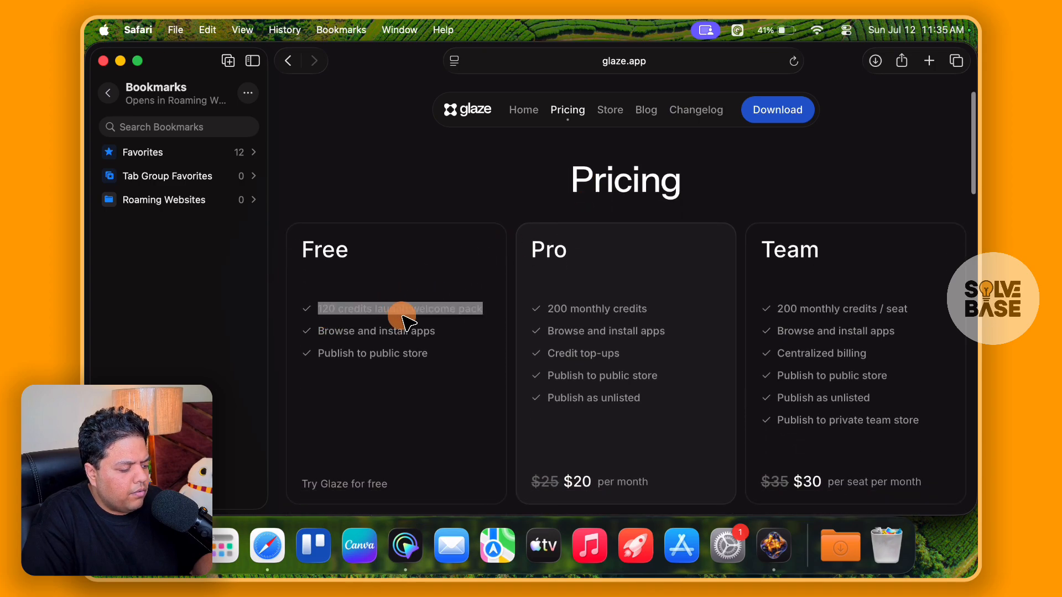
pyautogui.click(426, 267)
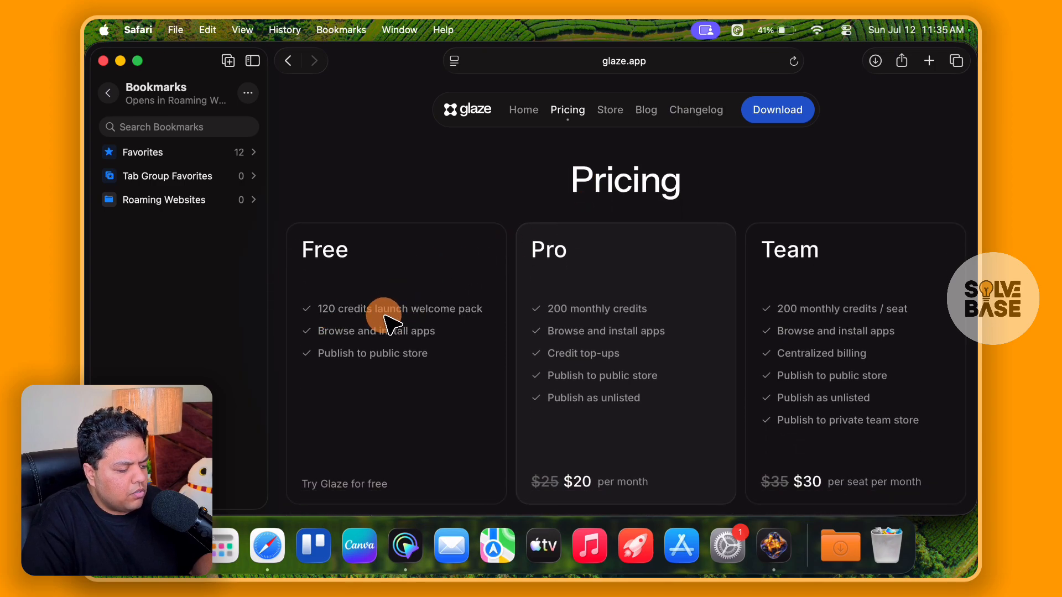
pyautogui.moveTo(342, 330); pyautogui.dragTo(406, 363)
pyautogui.click(405, 362)
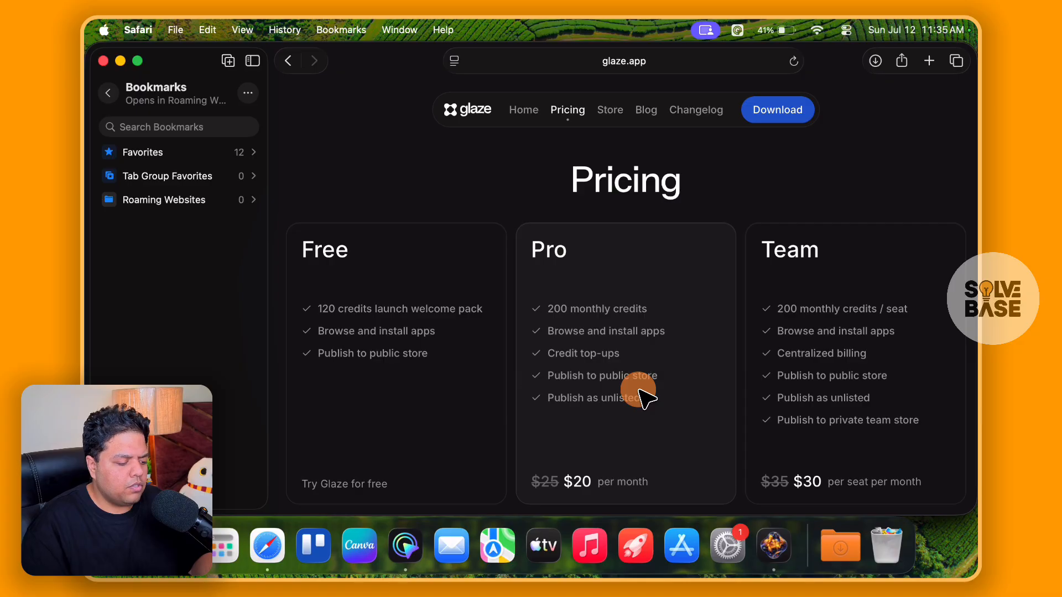
pyautogui.click(773, 544)
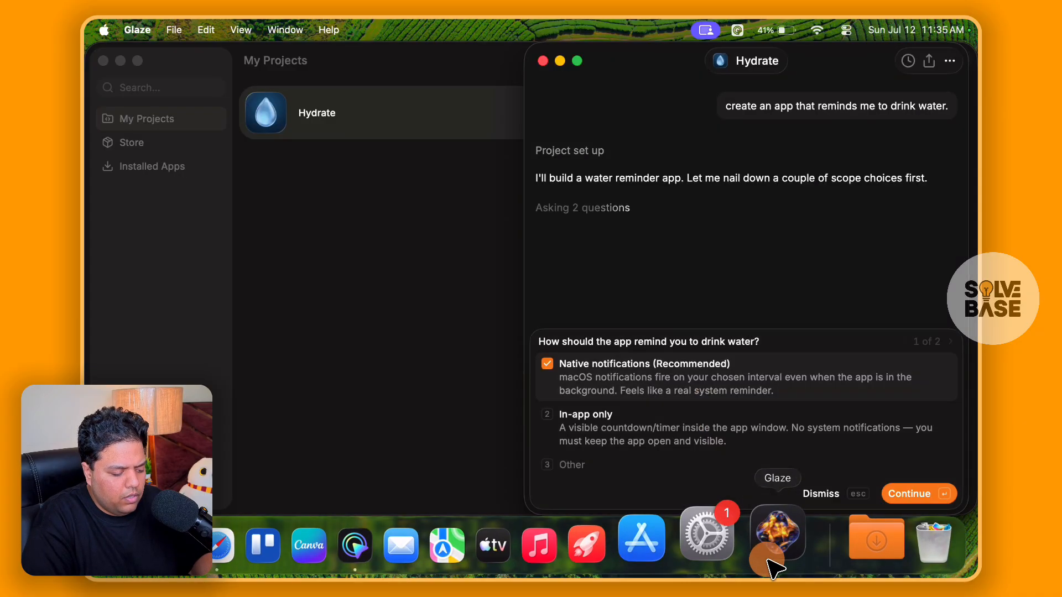
# Step: Browse the community apps in the Glaze Store, including the Trending and Latest sections
pyautogui.click(166, 148)
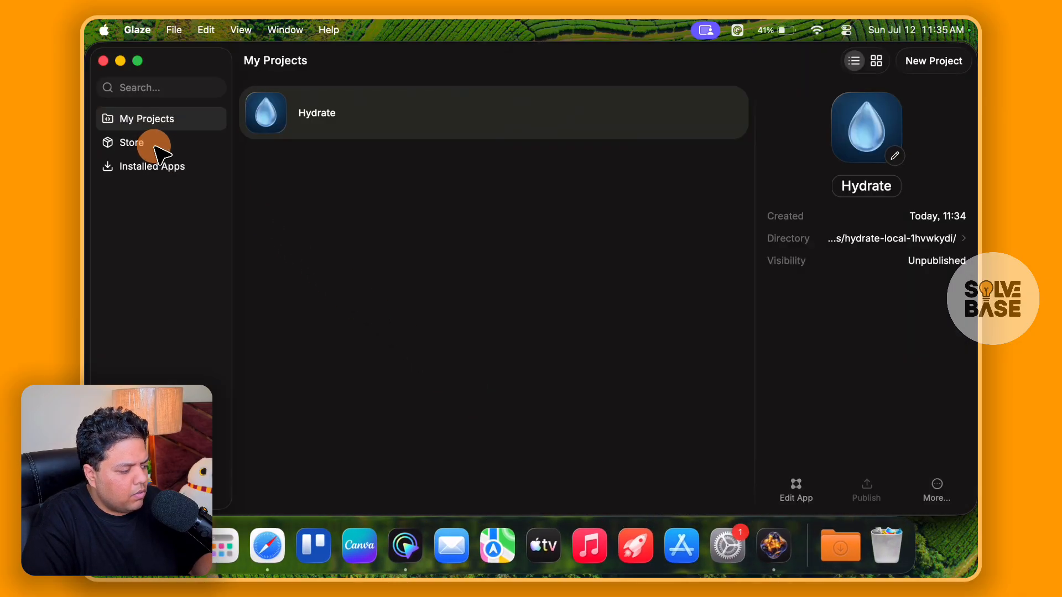
pyautogui.click(124, 143)
pyautogui.scroll(-10, 369, 179)
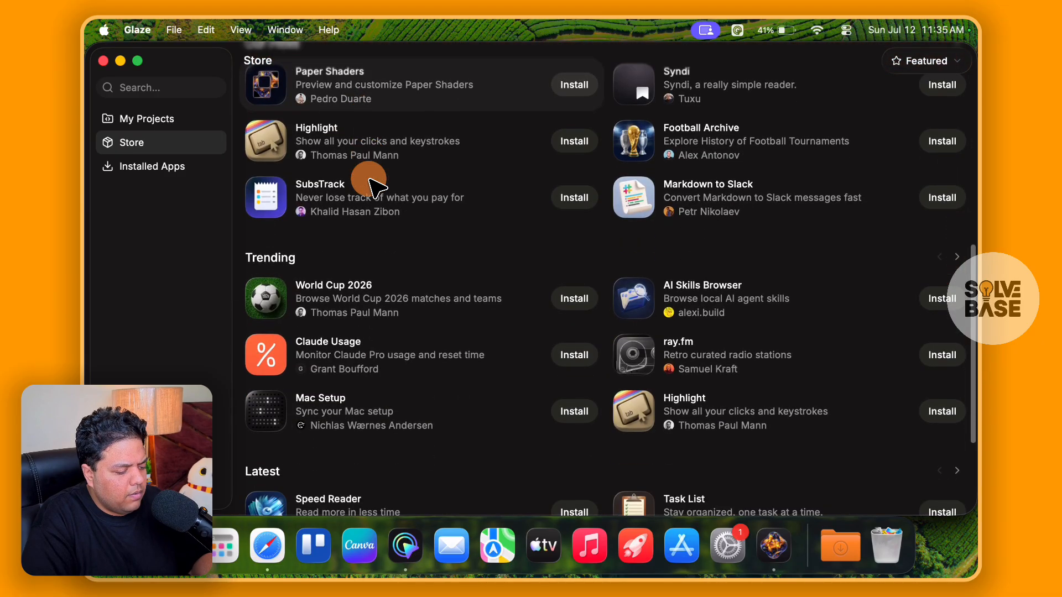
pyautogui.scroll(10, 369, 180)
pyautogui.scroll(-10, 370, 185)
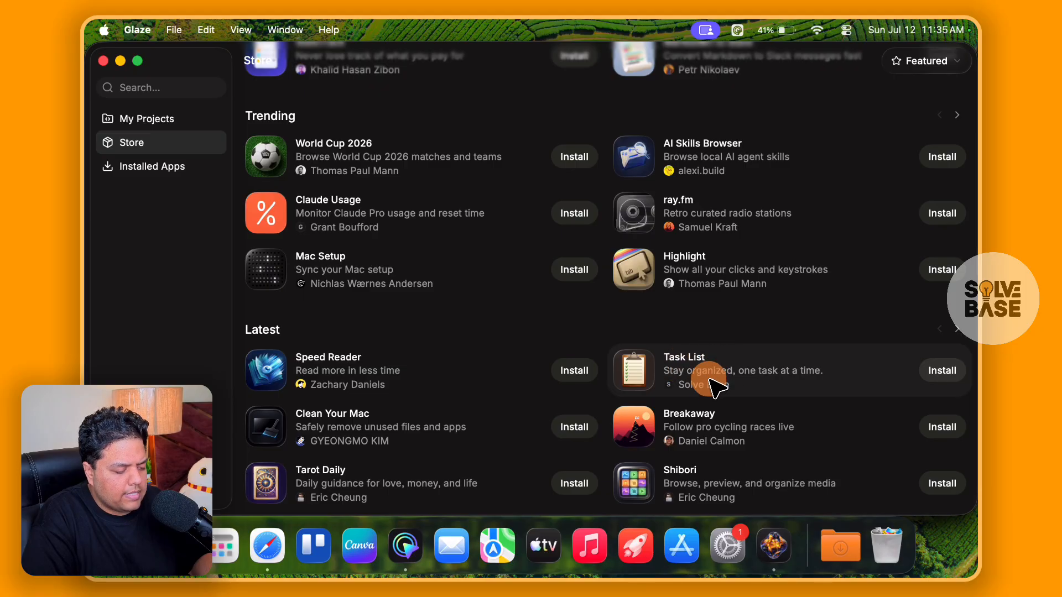
pyautogui.click(773, 544)
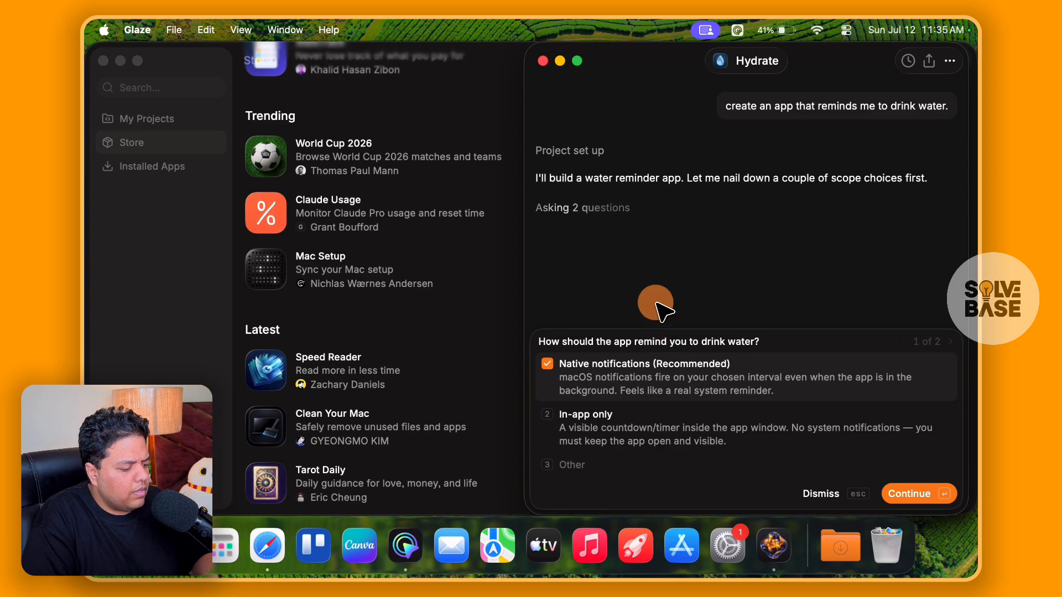
# Step: Return to My Projects and open the Hydrate app for editing
pyautogui.click(186, 130)
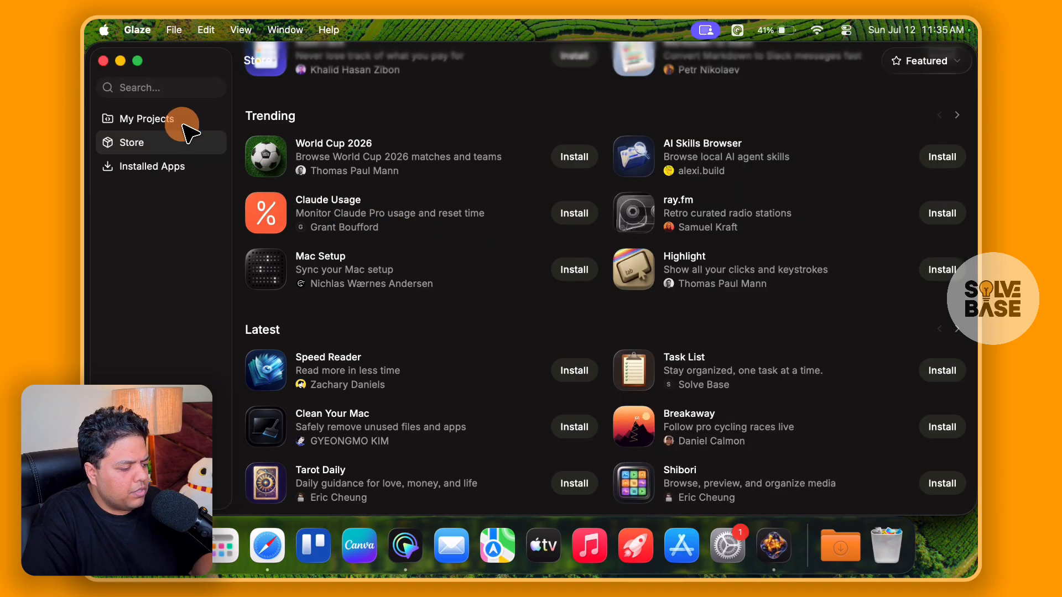
pyautogui.click(187, 132)
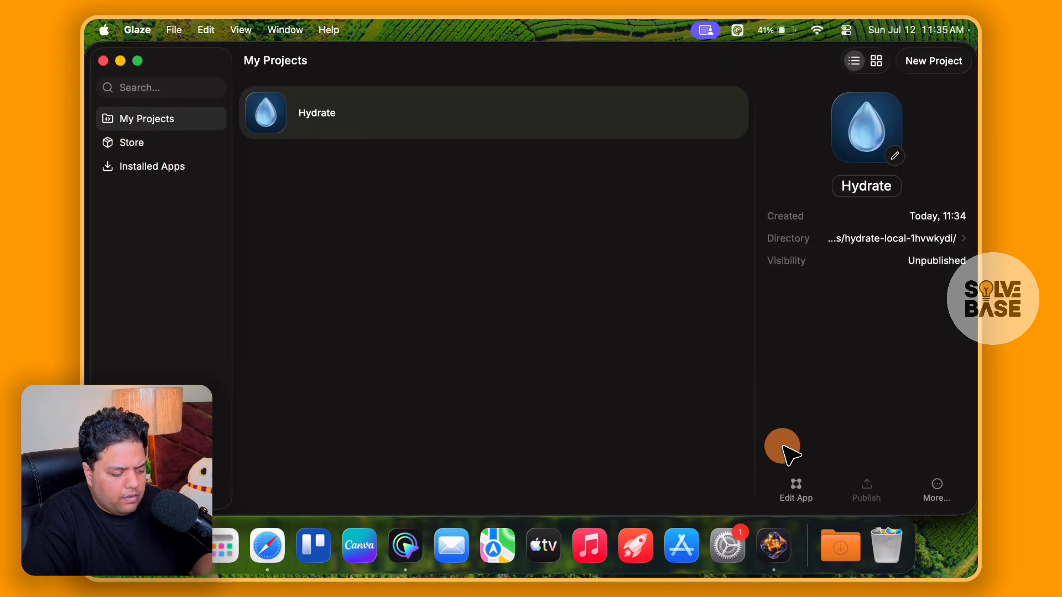
pyautogui.click(796, 491)
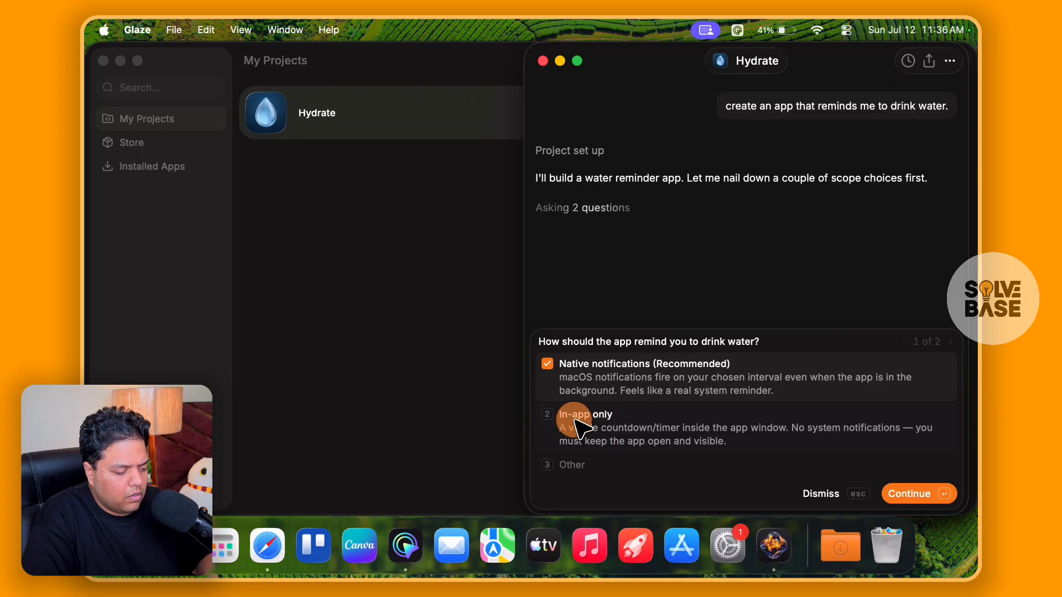
# Step: Answer the setup questions with Native notifications and Daily goal + intake log, and confirm them to start the build
pyautogui.click(658, 394)
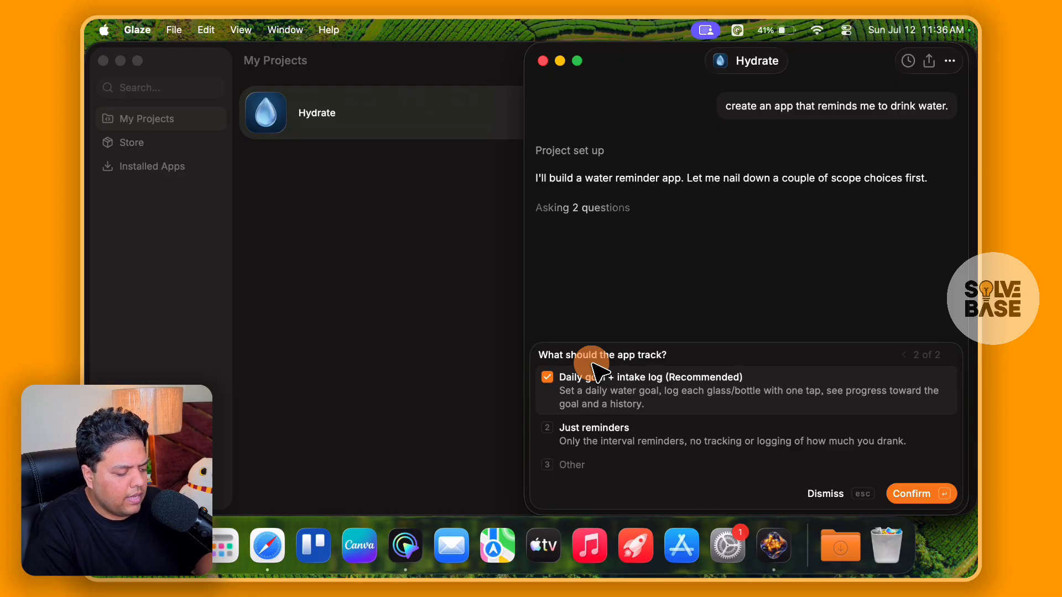
pyautogui.click(579, 465)
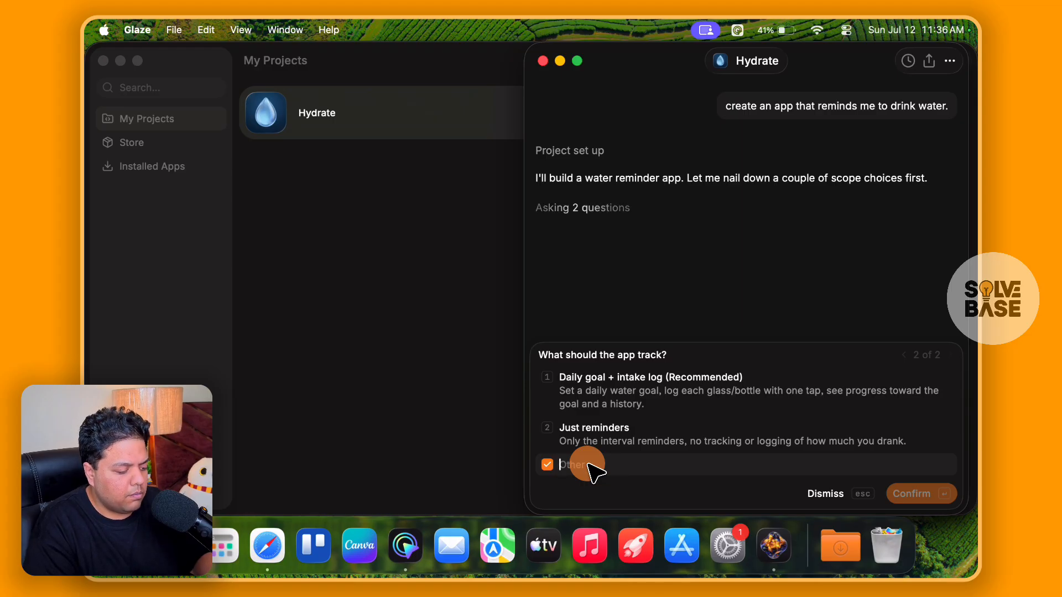
pyautogui.click(607, 381)
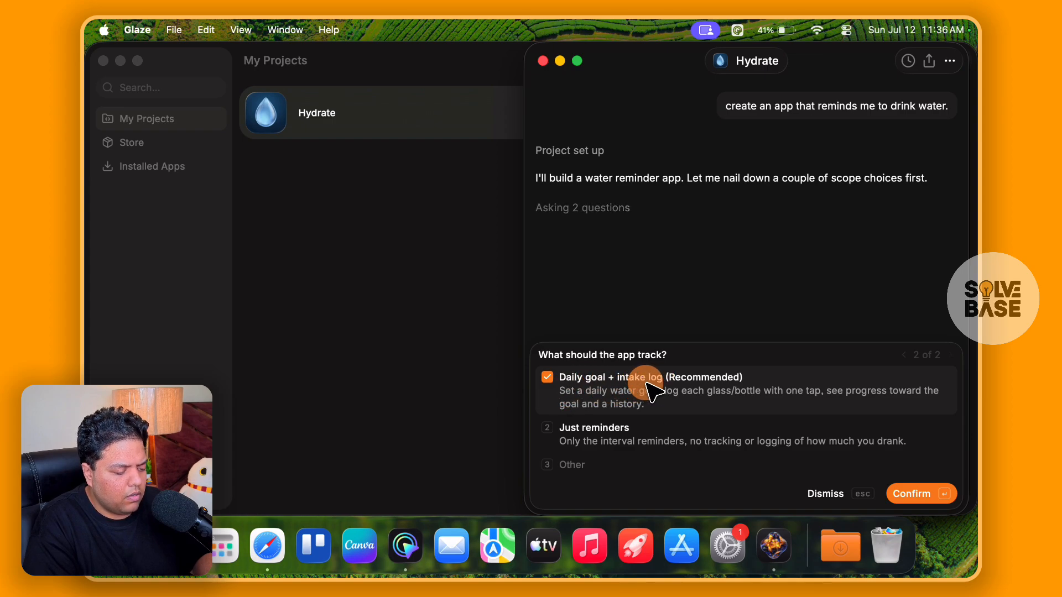
pyautogui.press('Return')
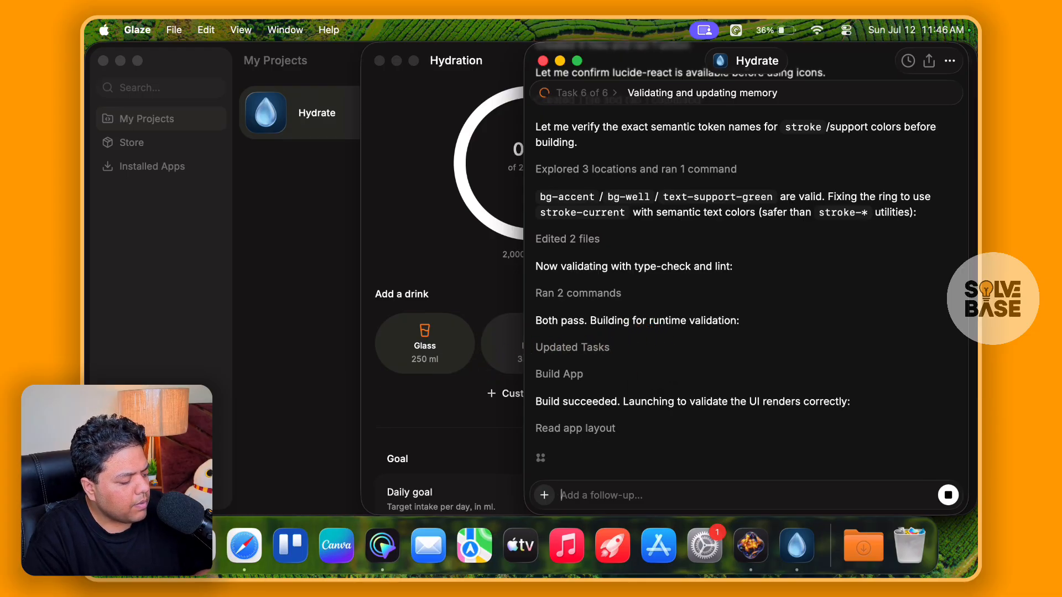
# Step: Switch to Safari and read the glaze.app home page down to the Local-first, OS-integrated and Opinionated features
pyautogui.click(143, 498)
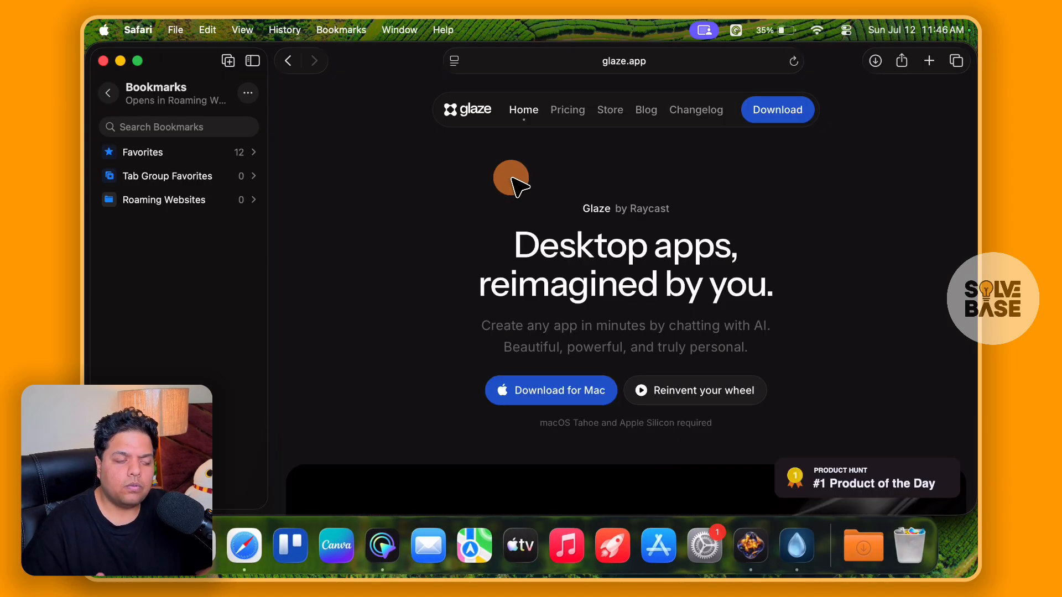
pyautogui.scroll(-3, 509, 178)
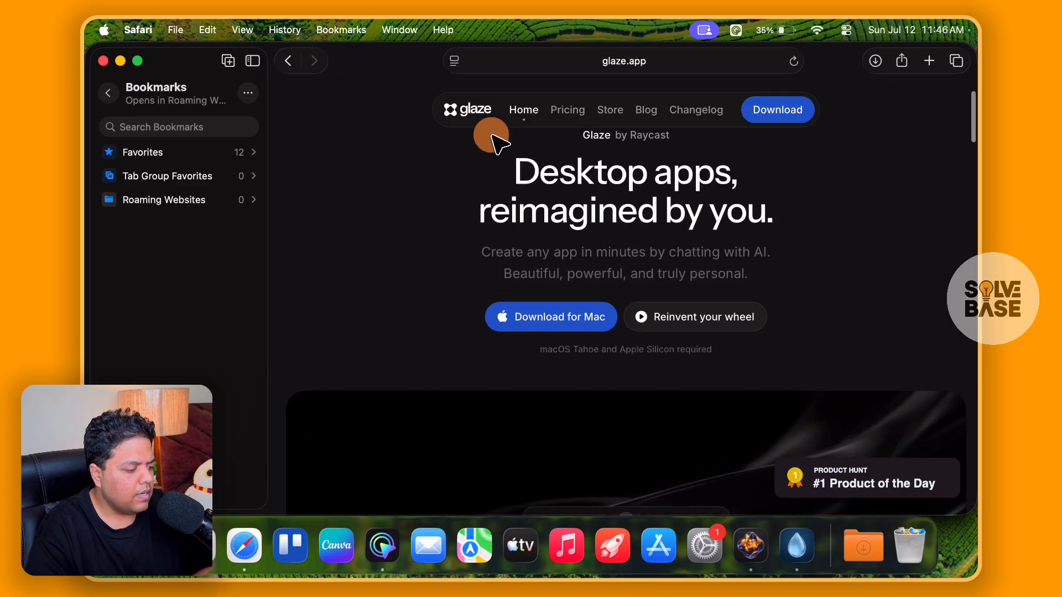
pyautogui.scroll(-15, 488, 220)
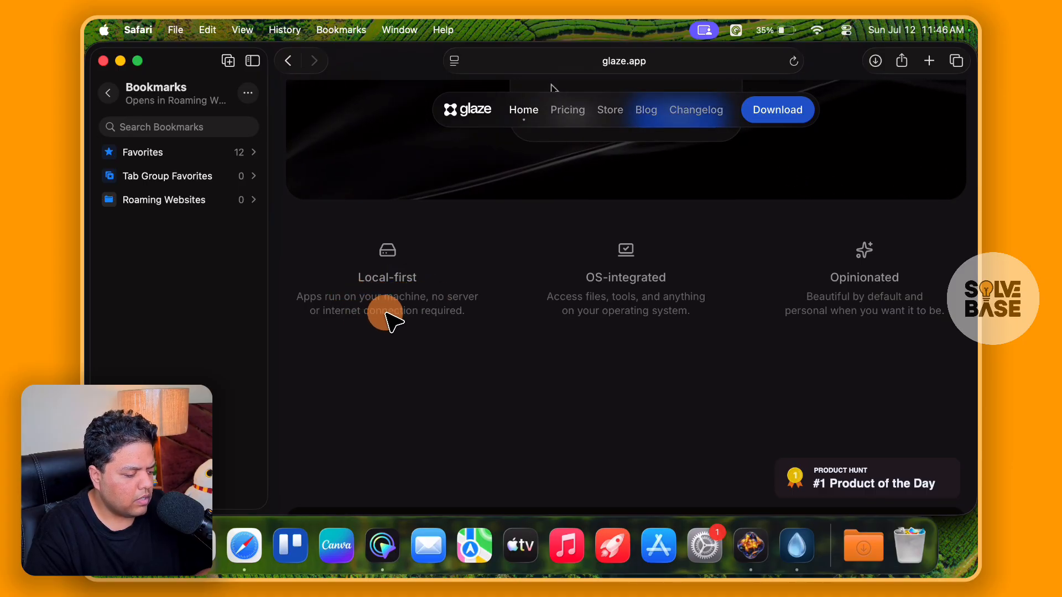
# Step: Switch to the built Hydrate app and review its window alongside the build summary in the Glaze chat
pyautogui.click(796, 546)
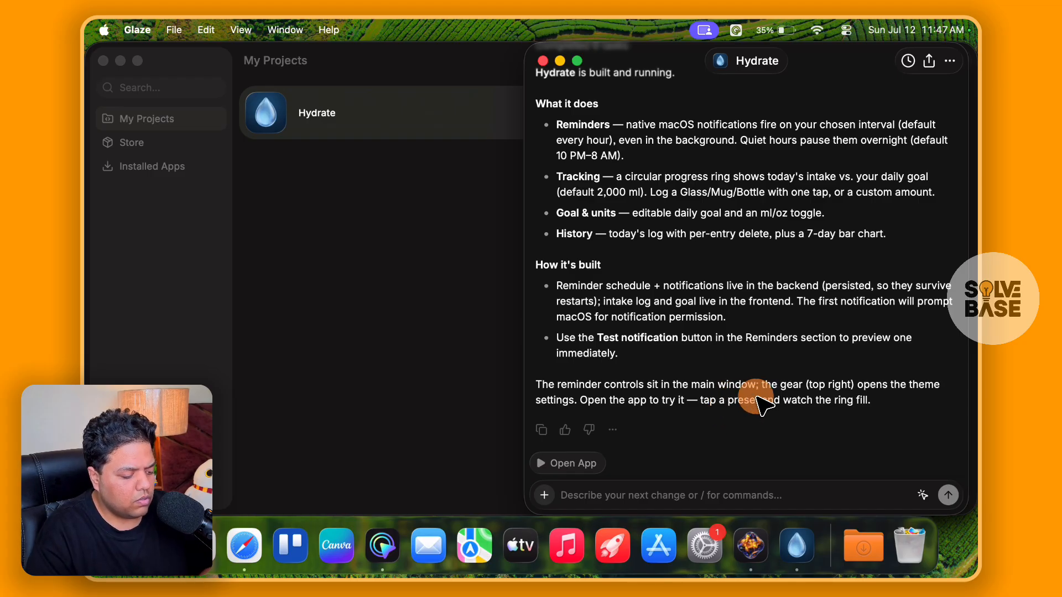
pyautogui.click(800, 553)
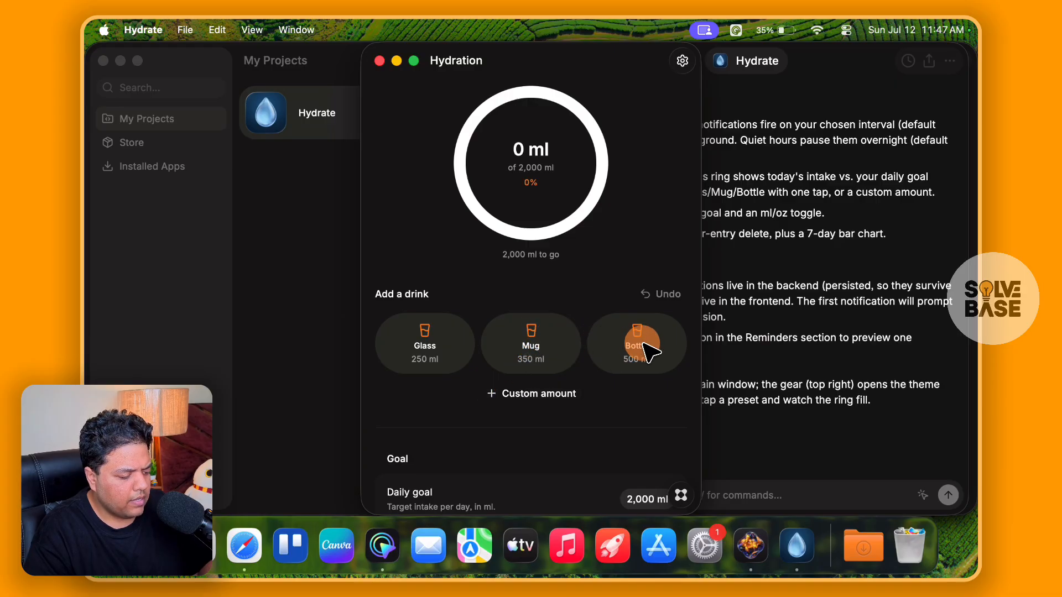
pyautogui.click(790, 437)
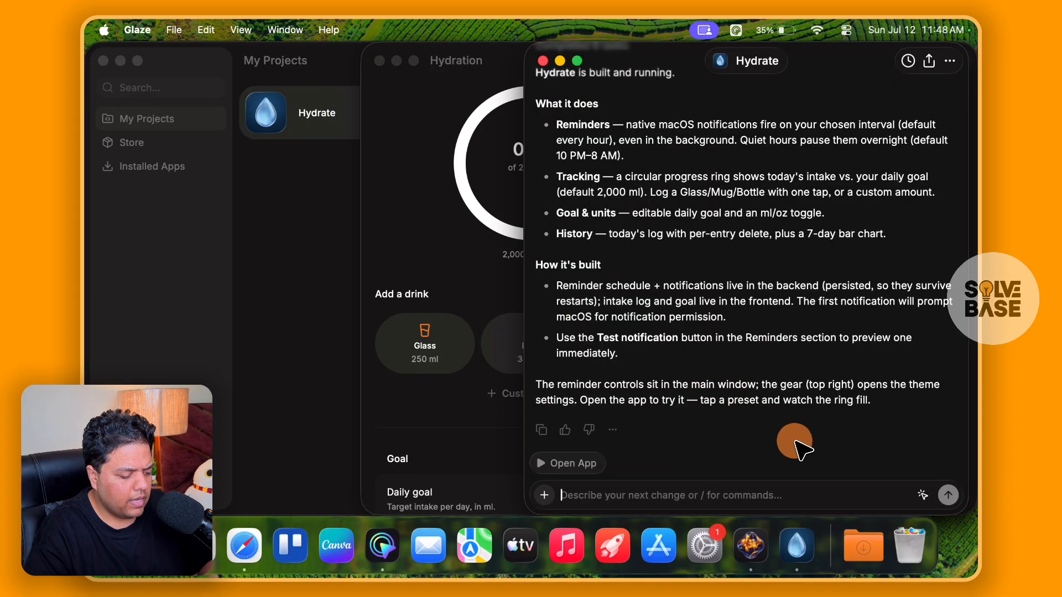
pyautogui.click(493, 359)
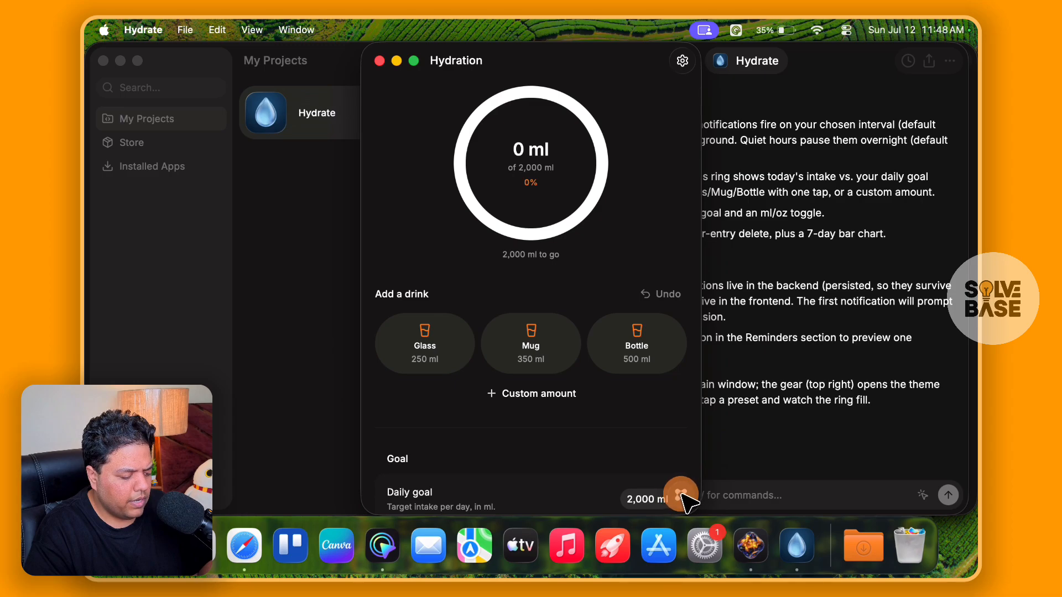
# Step: Pick the Mug drink's icon in the running Hydrate app and submit the request "change this to mug icon"
pyautogui.click(657, 496)
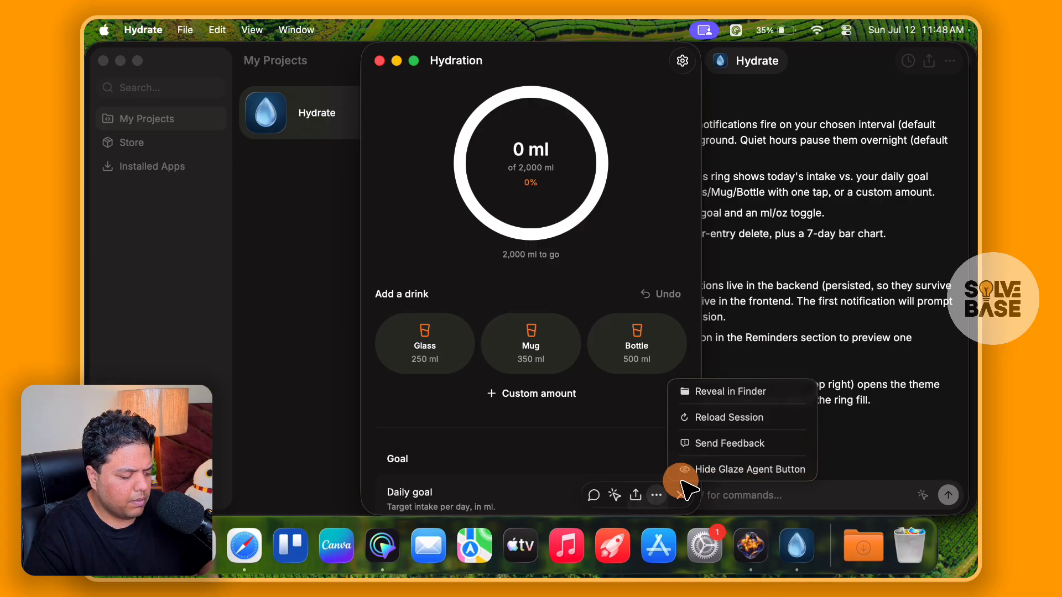
pyautogui.click(612, 494)
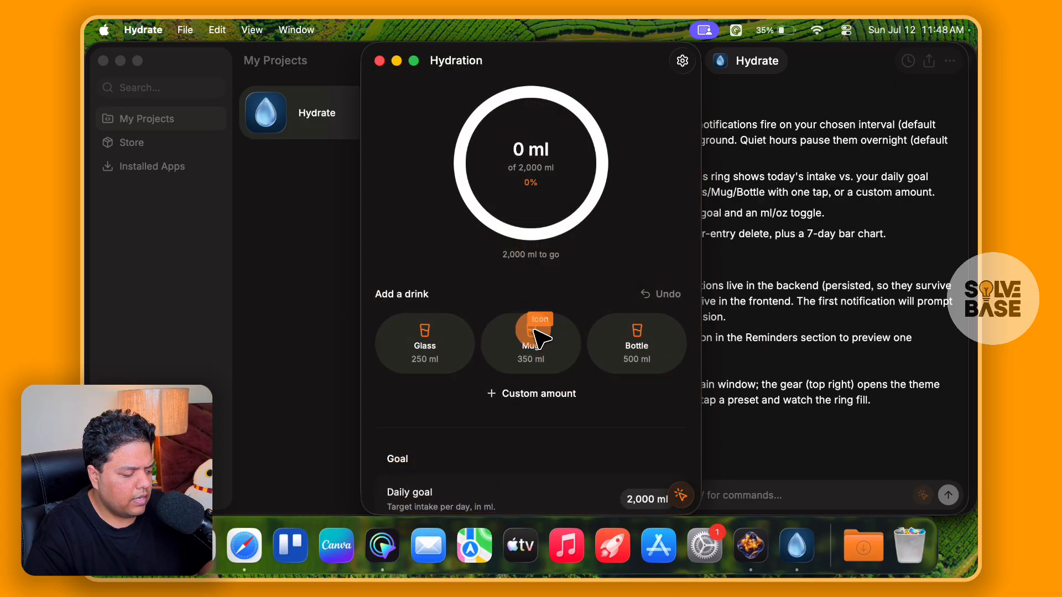
pyautogui.click(533, 332)
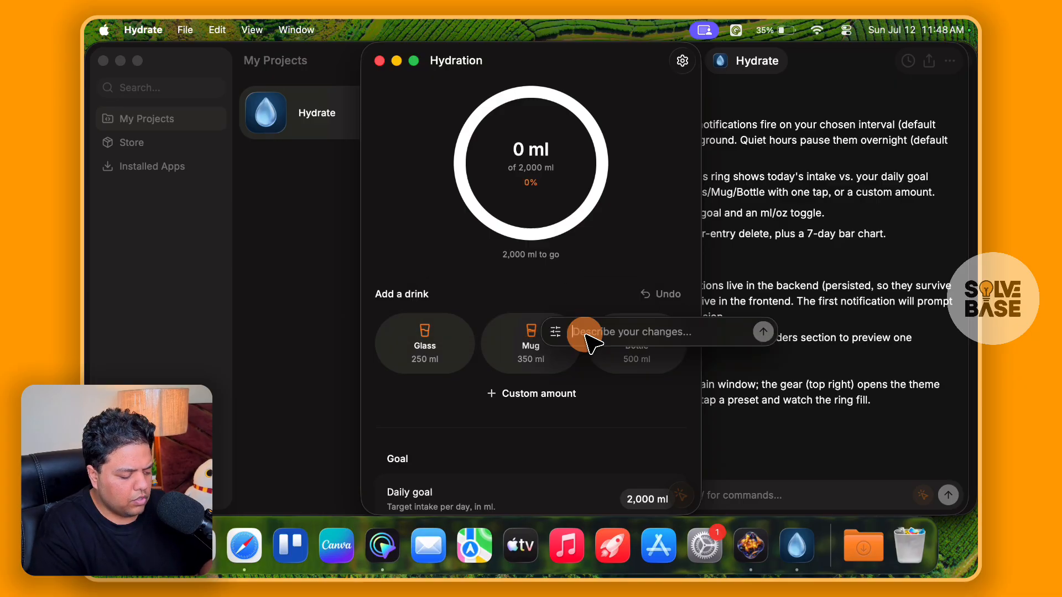
pyautogui.write('change th')
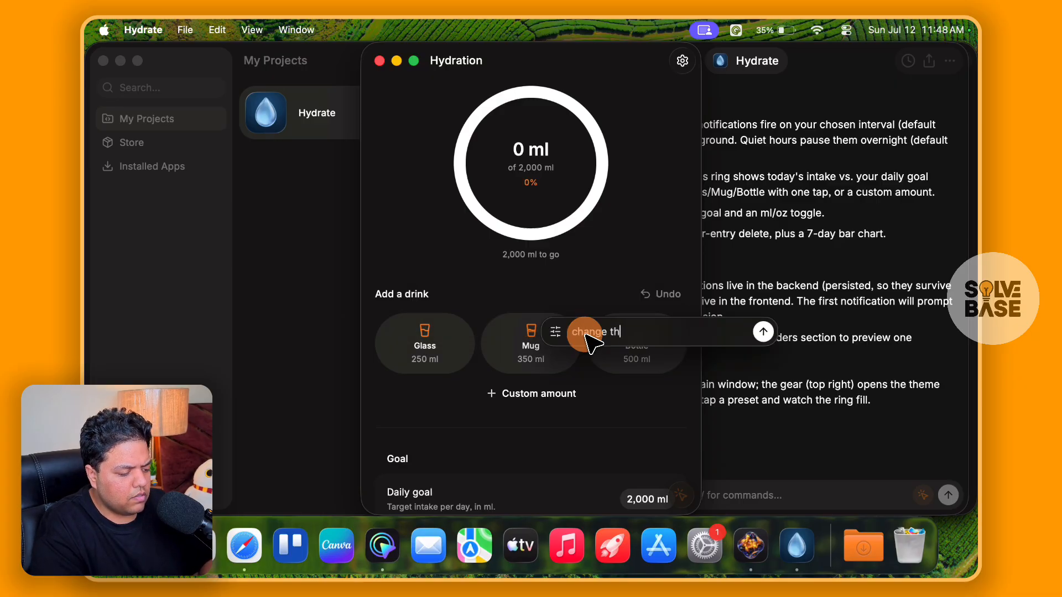
pyautogui.write('is to mug')
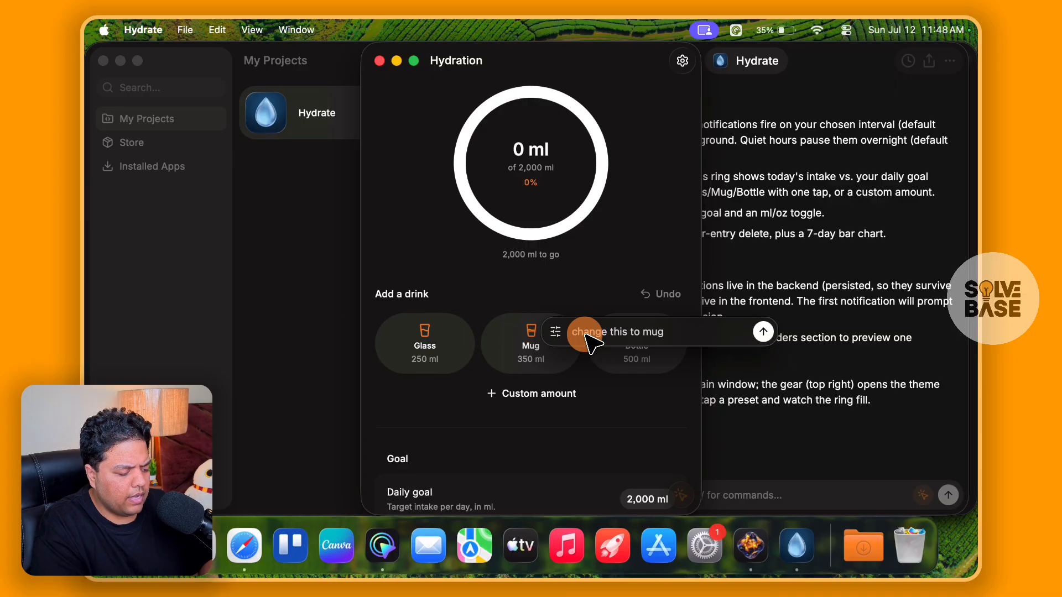
pyautogui.write(' icon')
pyautogui.click(763, 332)
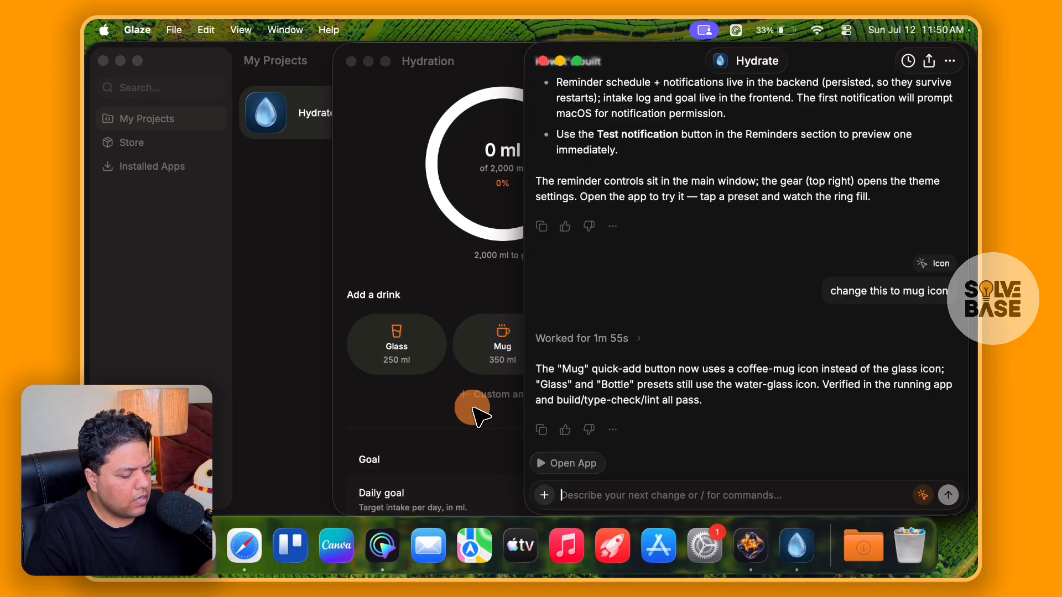
# Step: Leave element selection and log a 350 ml mug, a 500 ml bottle and a custom amount of 900 ml
pyautogui.click(490, 434)
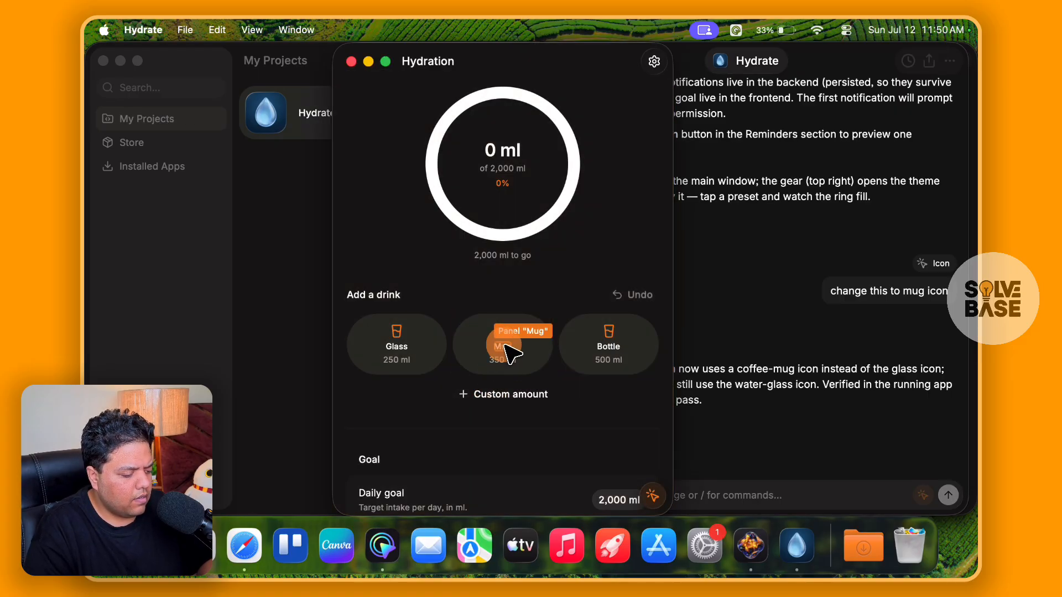
pyautogui.click(655, 498)
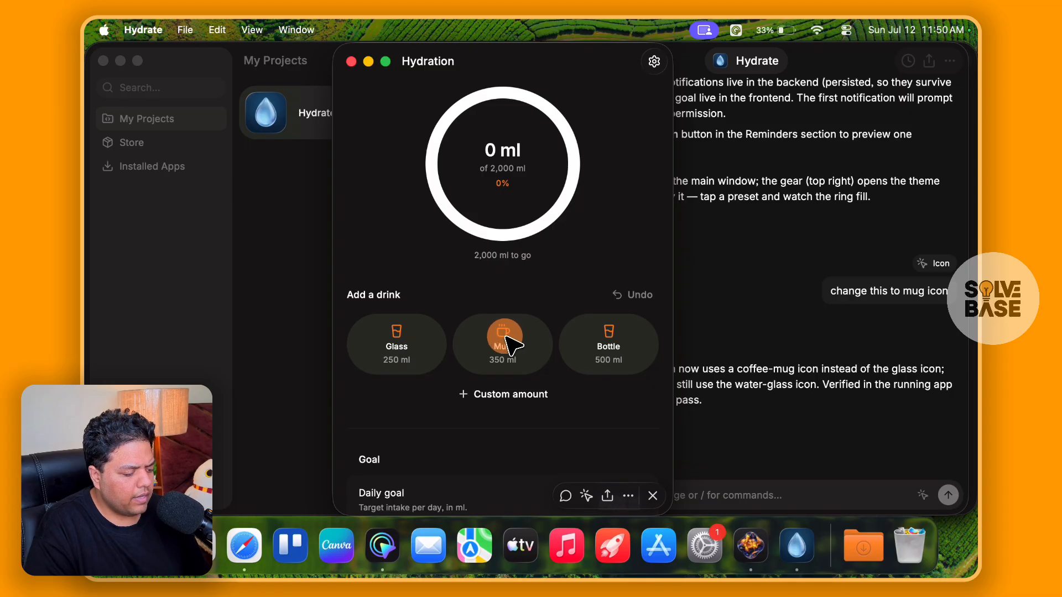
pyautogui.click(537, 348)
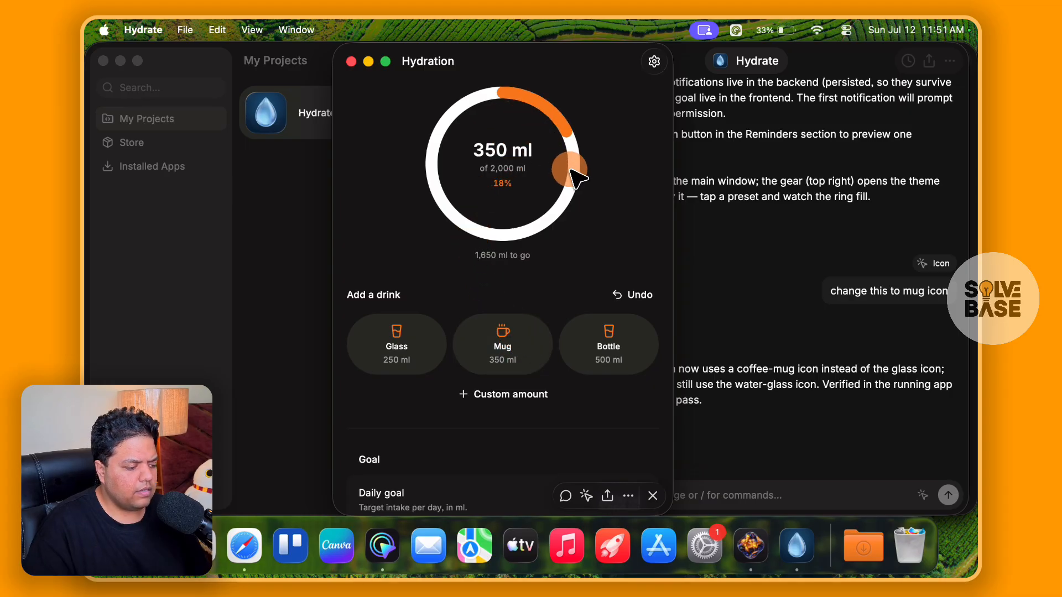
pyautogui.click(608, 352)
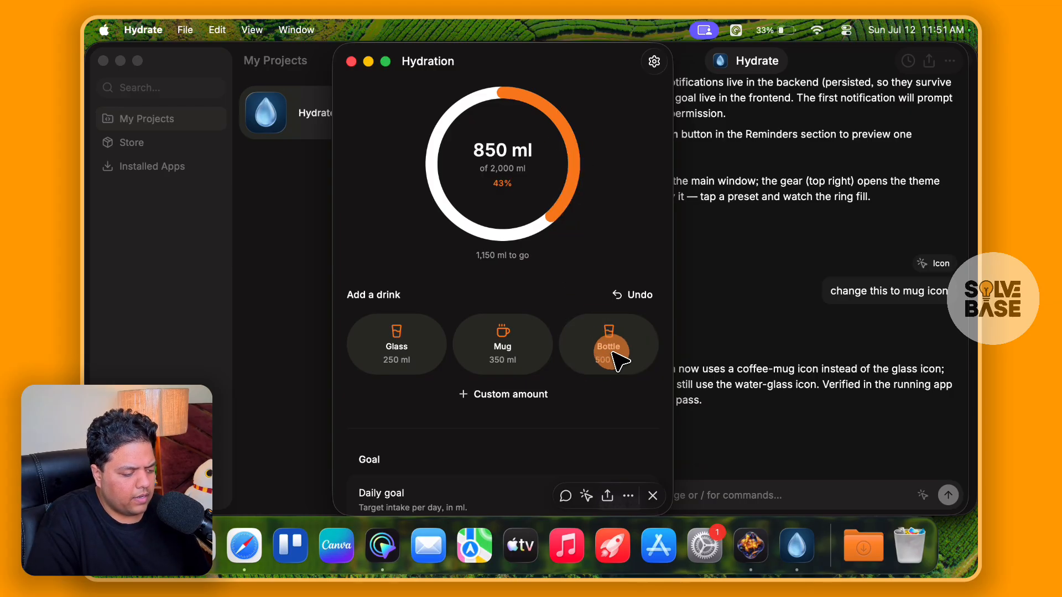
pyautogui.click(498, 395)
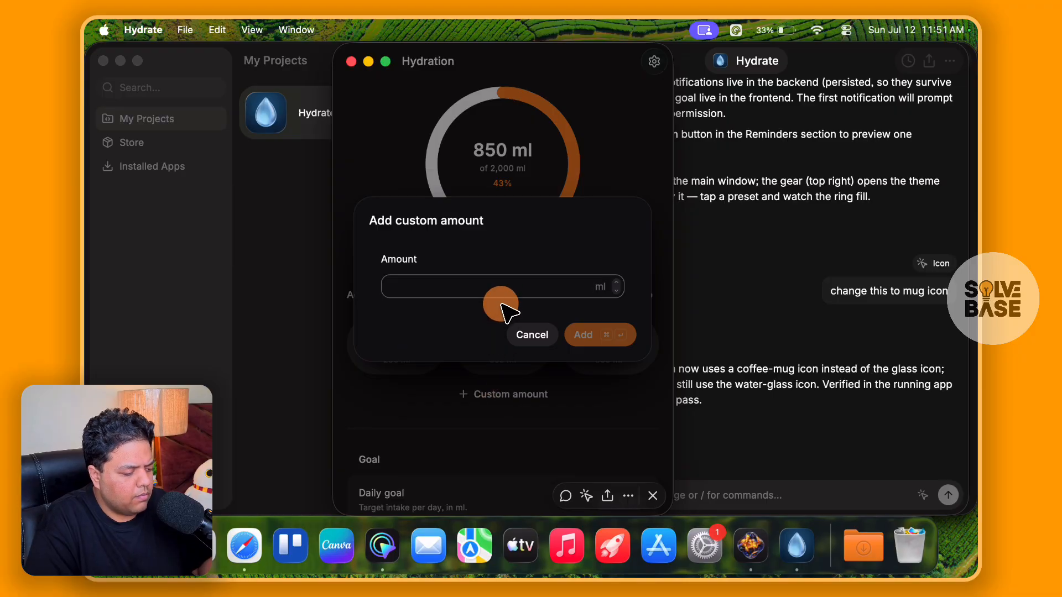
pyautogui.write('9000')
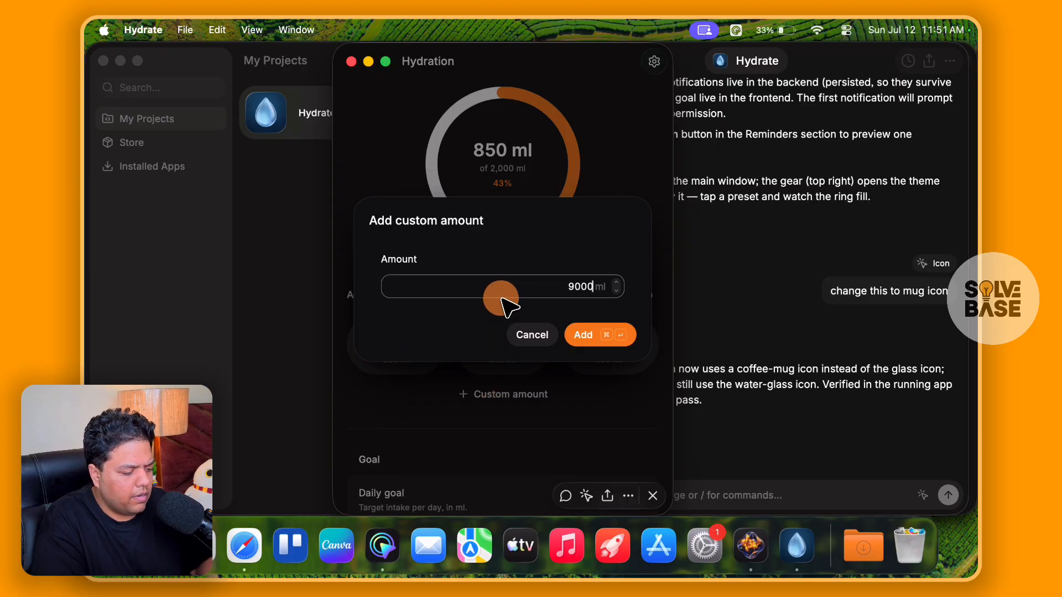
pyautogui.press('BackSpace')
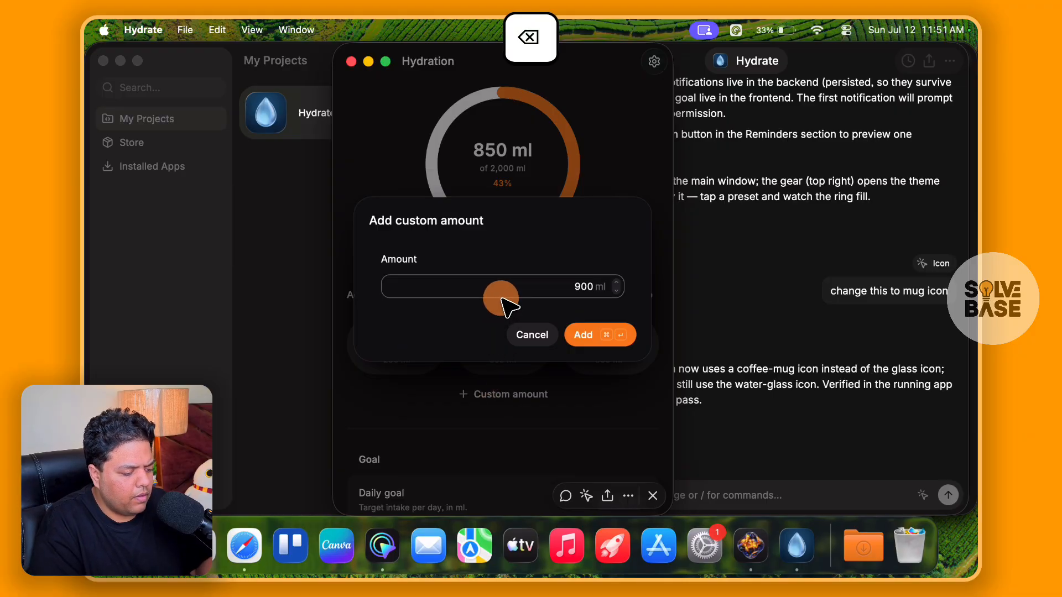
pyautogui.click(589, 334)
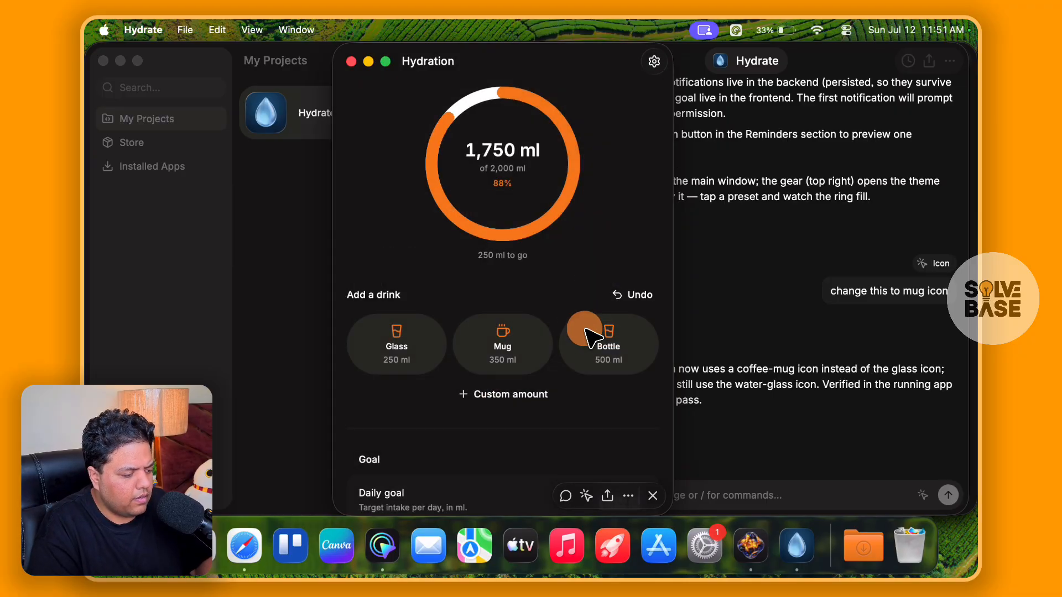
# Step: Open the Hydrate app's settings, try the Light theme, and set the theme to Dark
pyautogui.click(654, 62)
pyautogui.moveTo(527, 126); pyautogui.dragTo(526, 137)
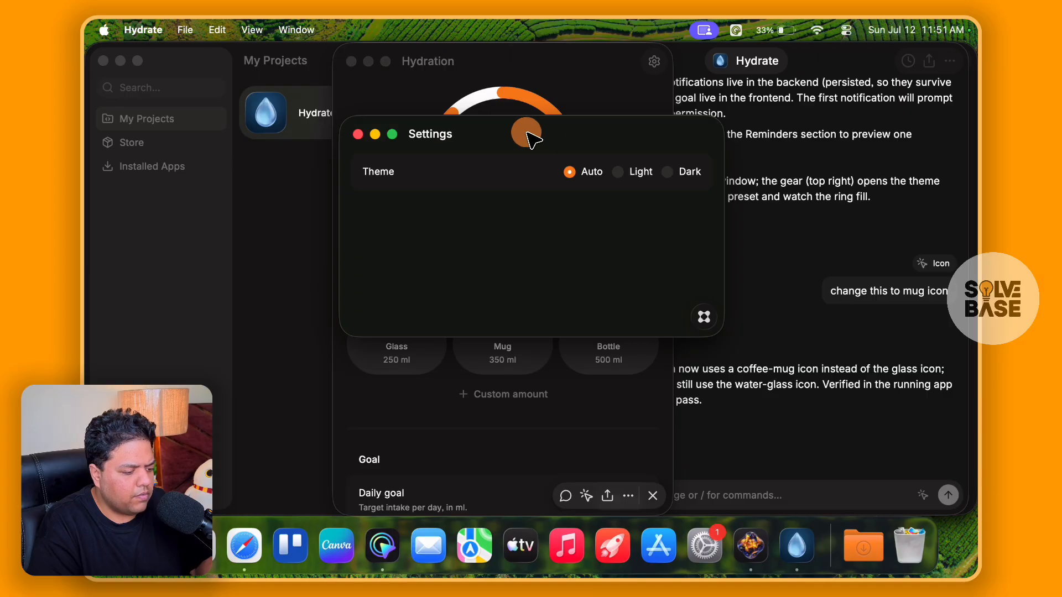
pyautogui.click(614, 171)
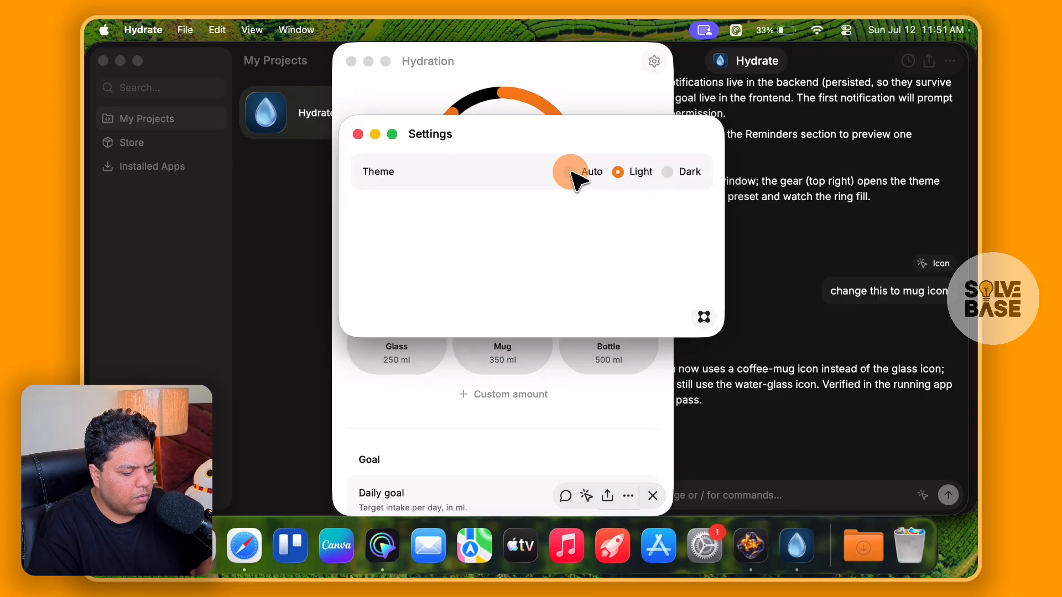
pyautogui.click(669, 171)
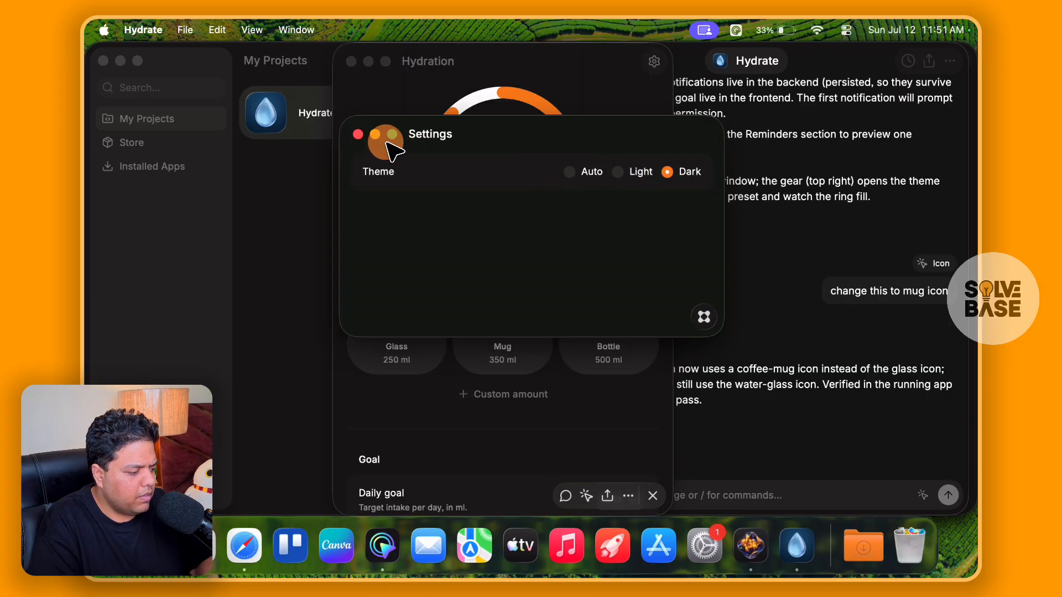
# Step: Close the settings and examine the Hydrate window's goal, reminder, seven-day history and today's log sections
pyautogui.click(358, 135)
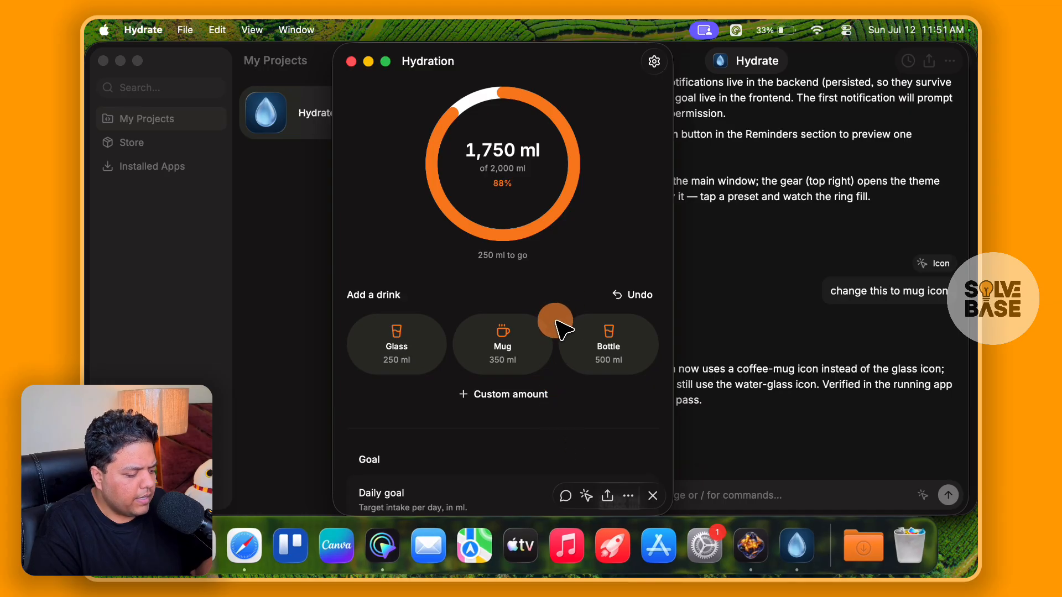
pyautogui.scroll(-10, 542, 359)
pyautogui.scroll(8, 526, 387)
pyautogui.scroll(-4, 526, 387)
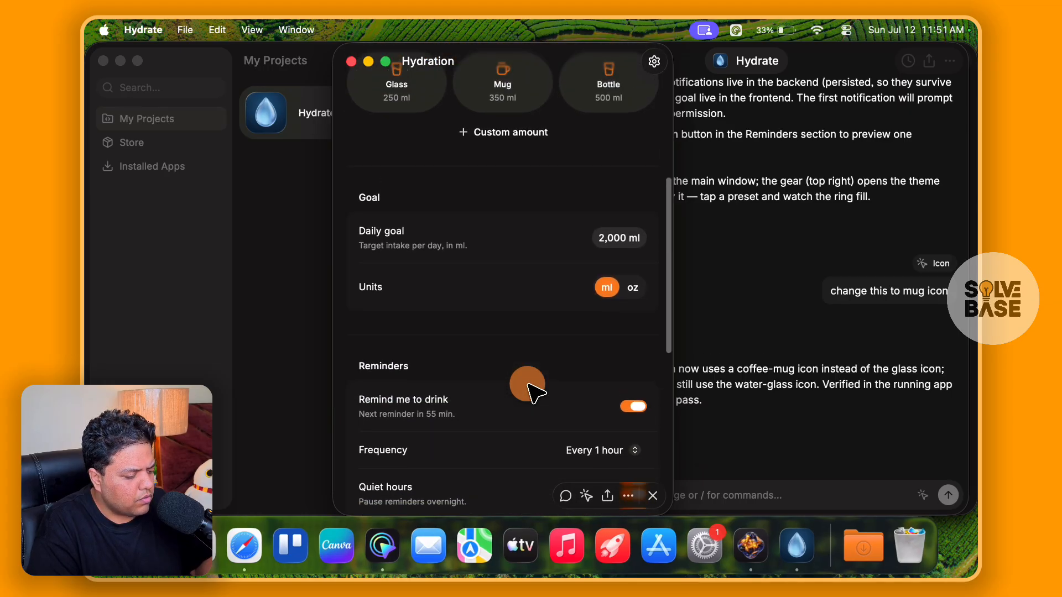
pyautogui.scroll(3, 526, 387)
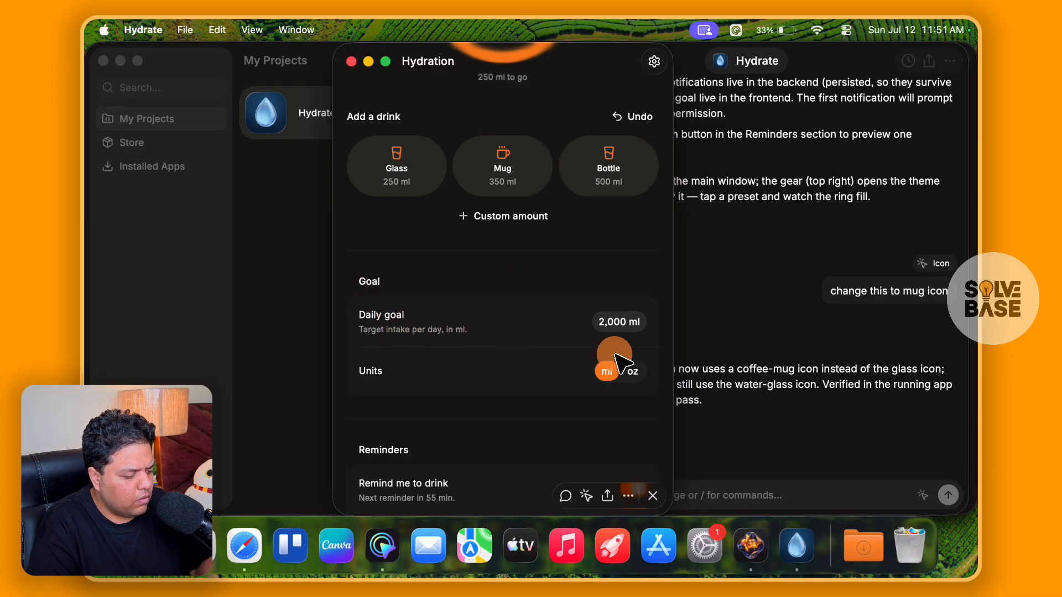
pyautogui.click(618, 321)
pyautogui.click(526, 334)
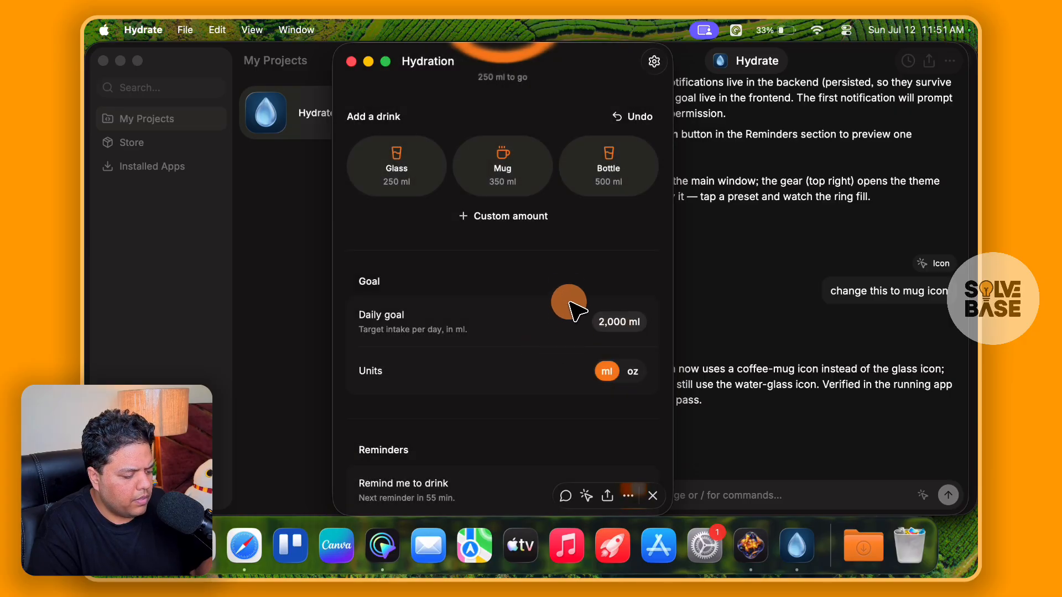
pyautogui.scroll(2, 570, 293)
pyautogui.scroll(-3, 512, 216)
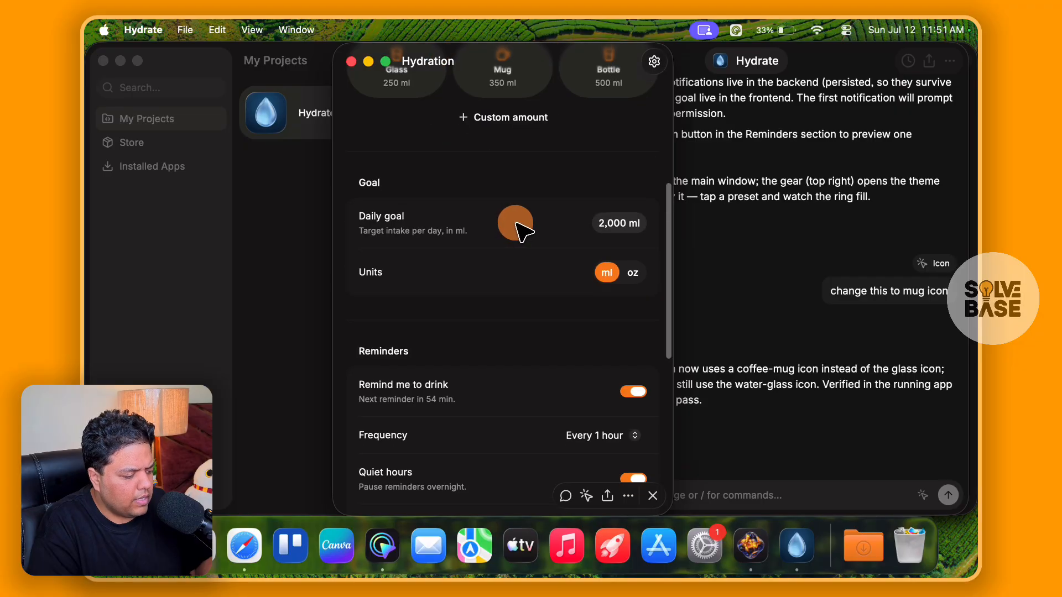
pyautogui.scroll(-4, 518, 299)
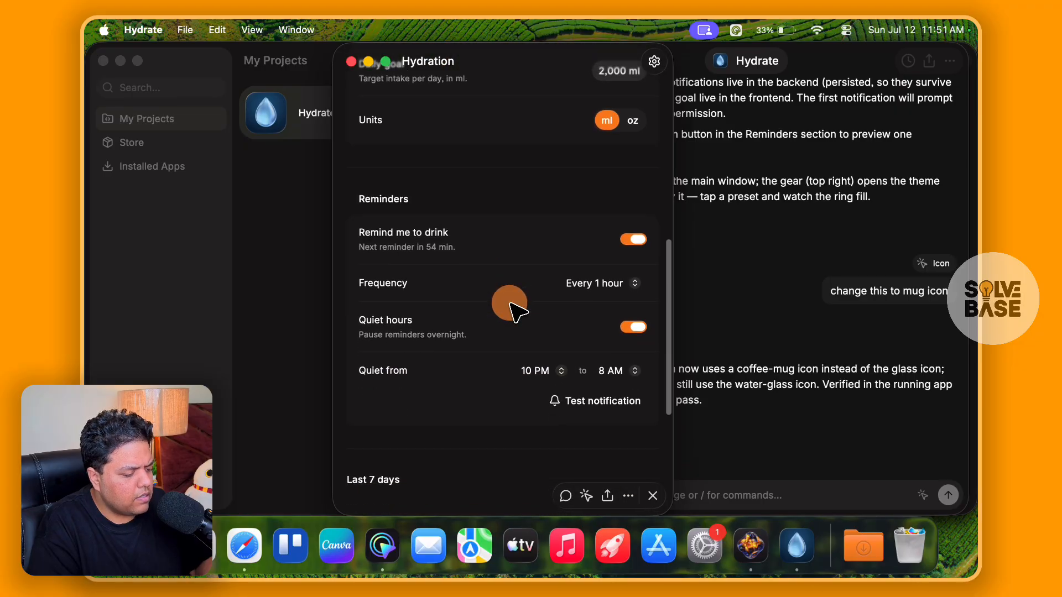
pyautogui.scroll(-6, 508, 401)
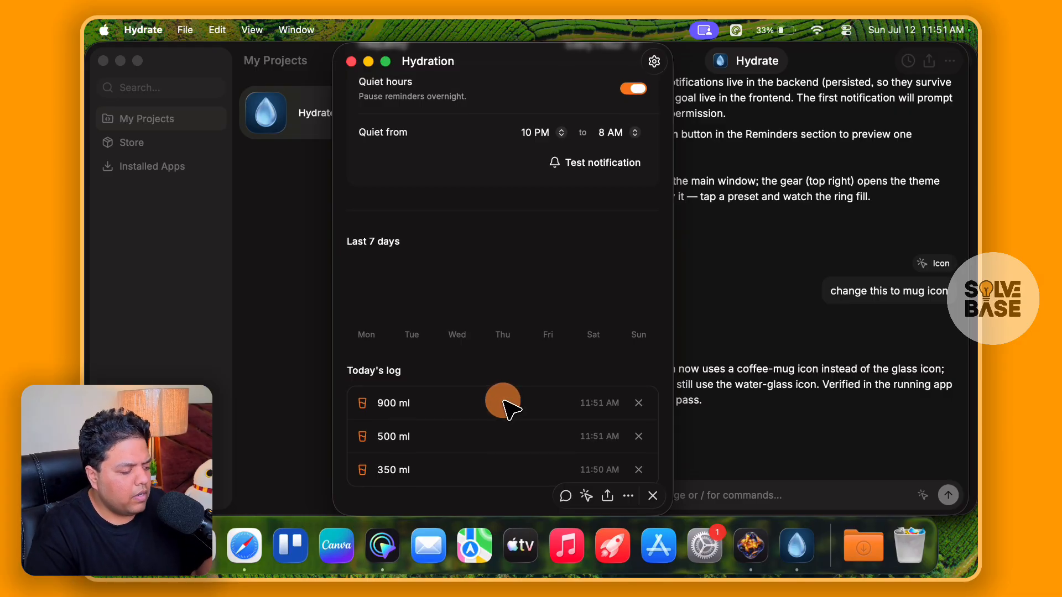
# Step: Hide the Glaze agent button in the Hydrate app and close the app's window
pyautogui.click(628, 495)
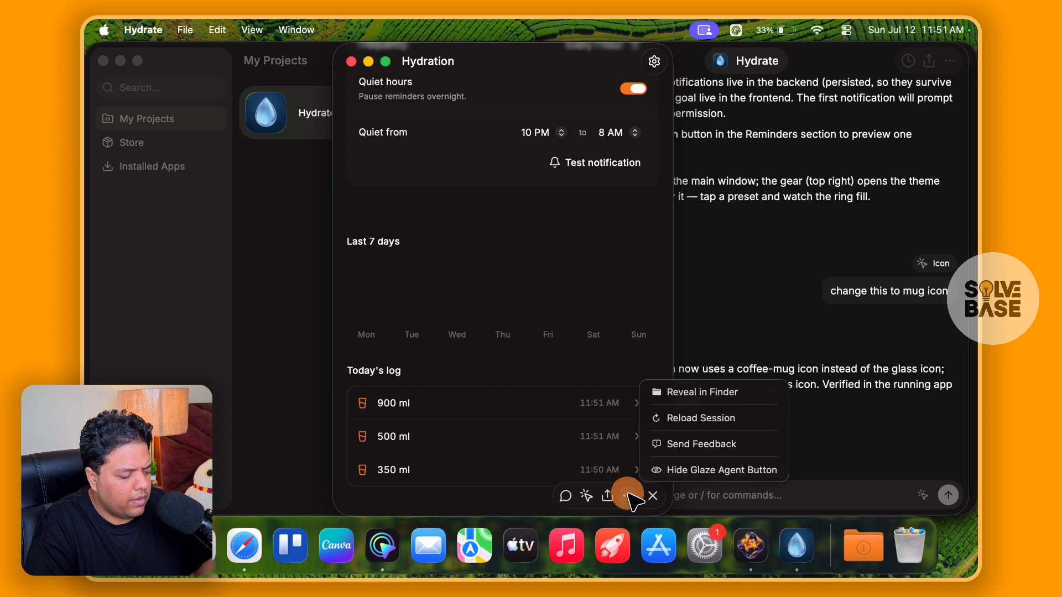
pyautogui.click(630, 501)
pyautogui.click(629, 501)
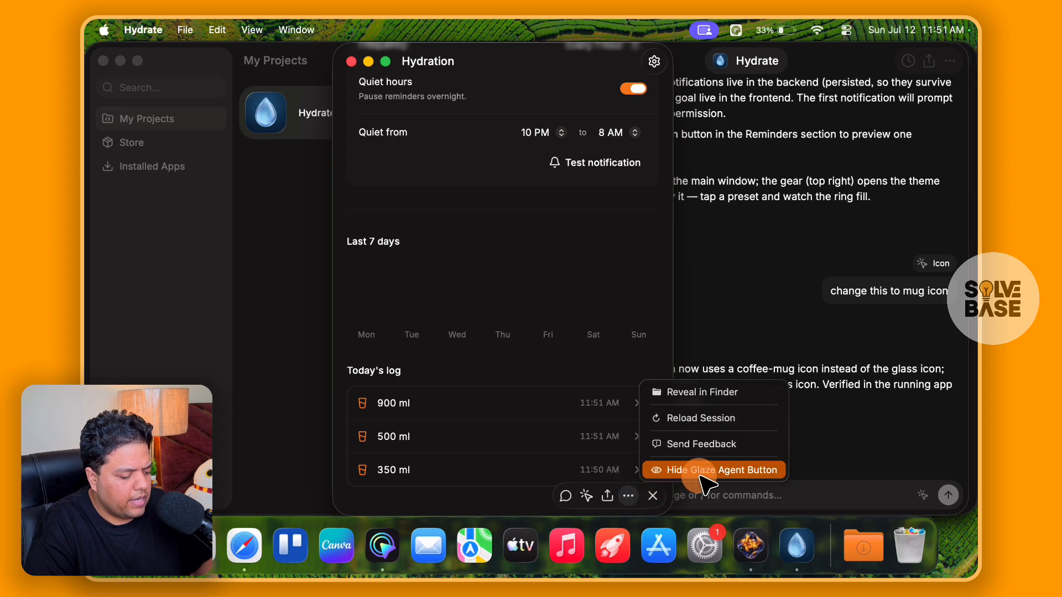
pyautogui.click(700, 475)
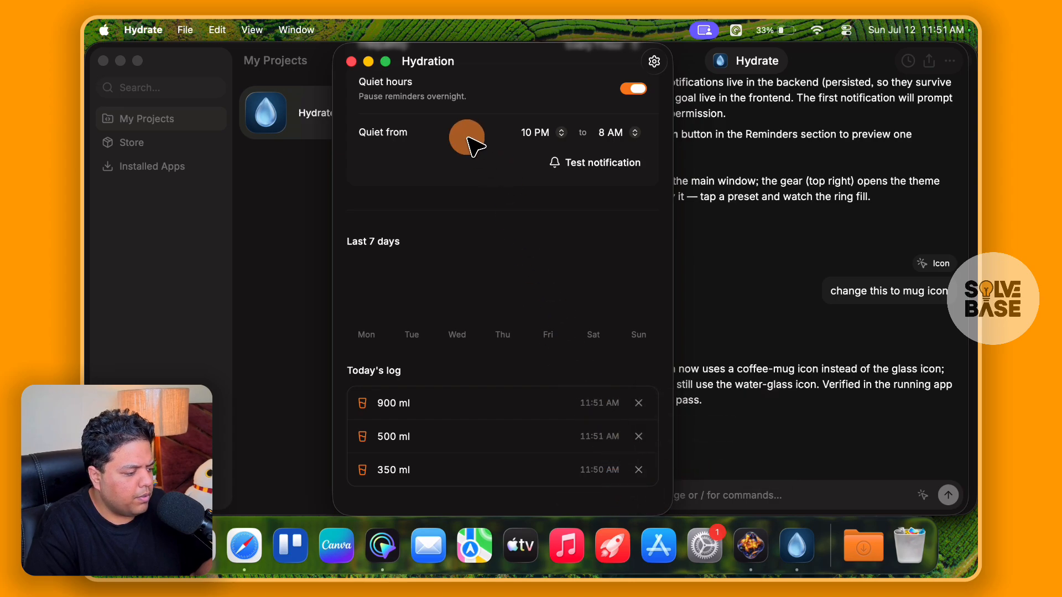
pyautogui.click(351, 61)
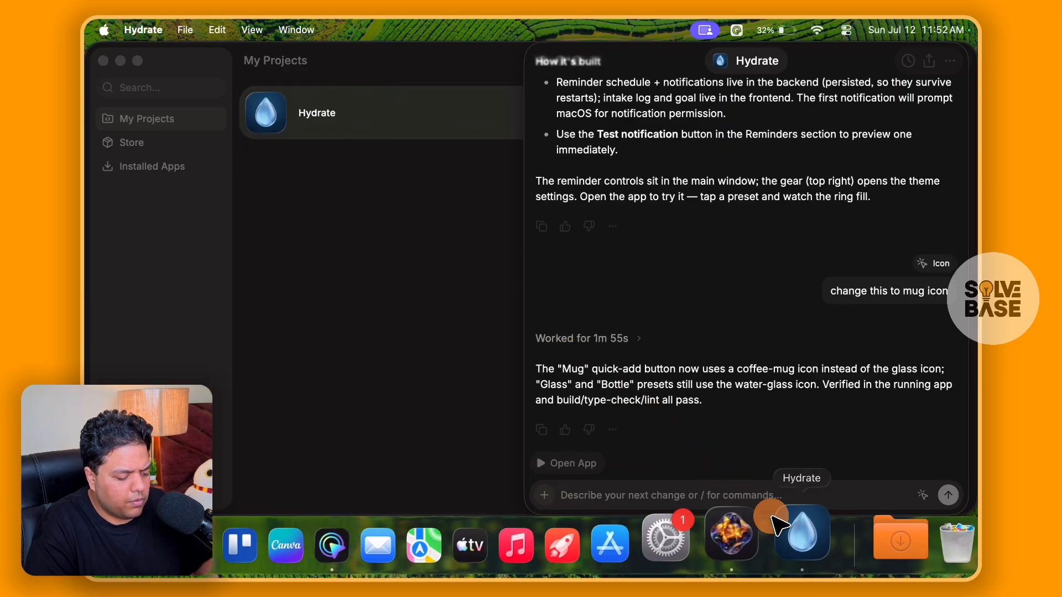
# Step: Examine Hydrate's Dock options and look at its entry in the Mac's Applications list
pyautogui.rightClick(794, 523)
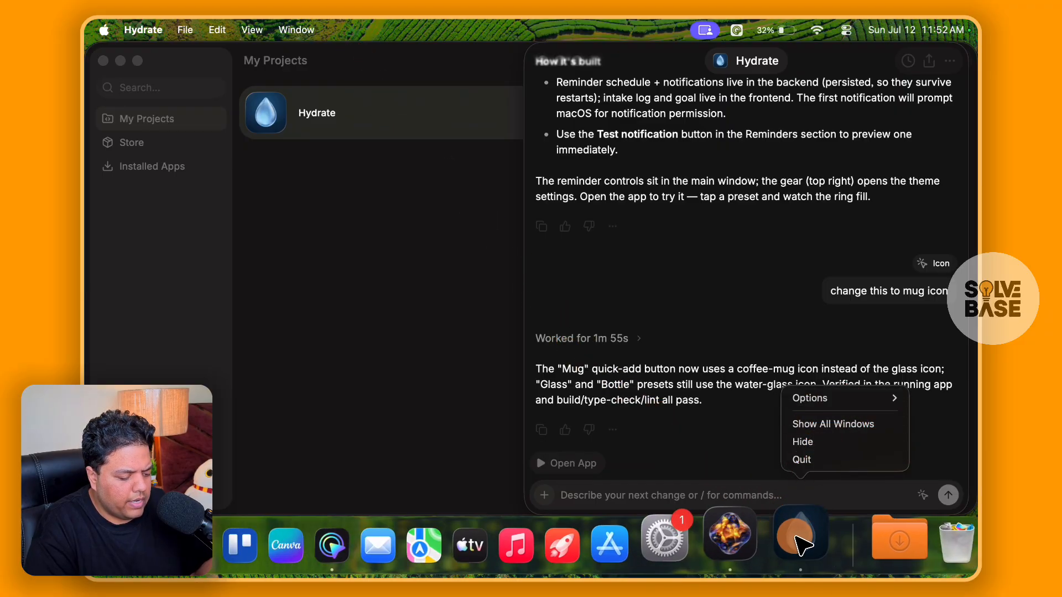
pyautogui.moveTo(796, 399)
pyautogui.click(756, 414)
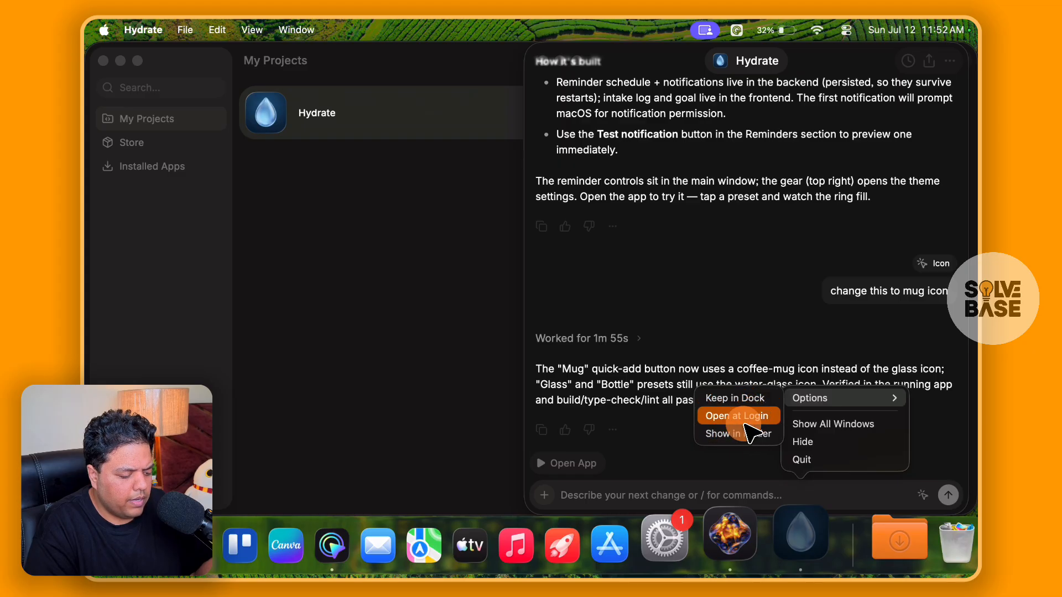
pyautogui.click(685, 401)
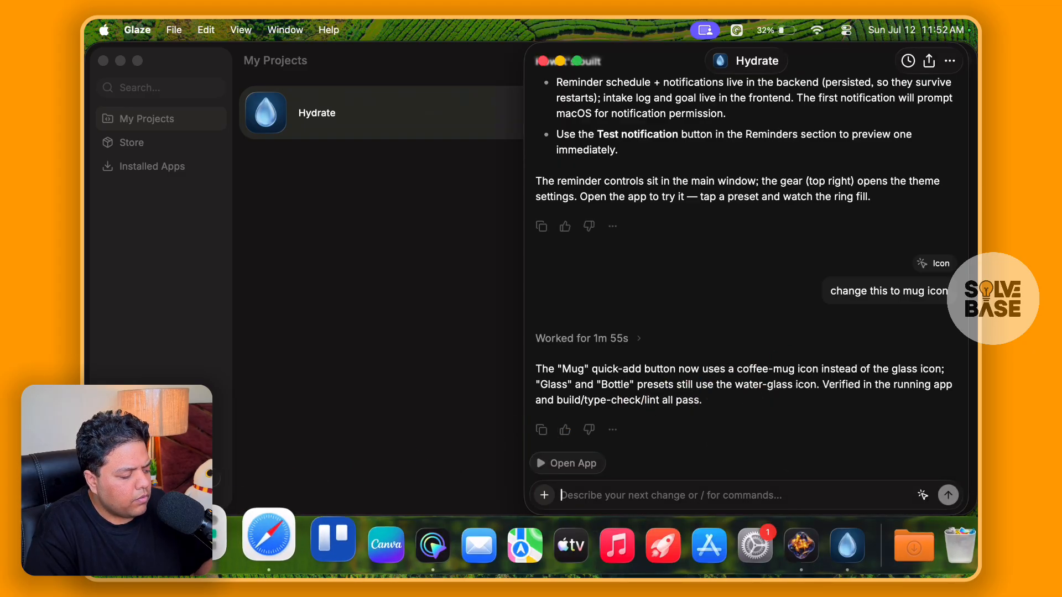
pyautogui.click(217, 541)
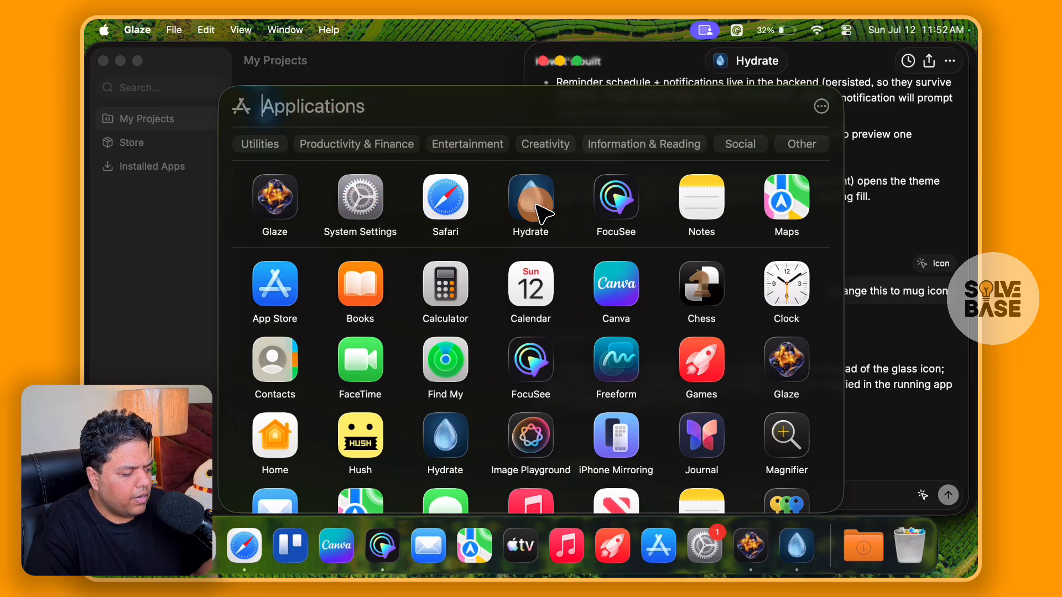
pyautogui.click(879, 173)
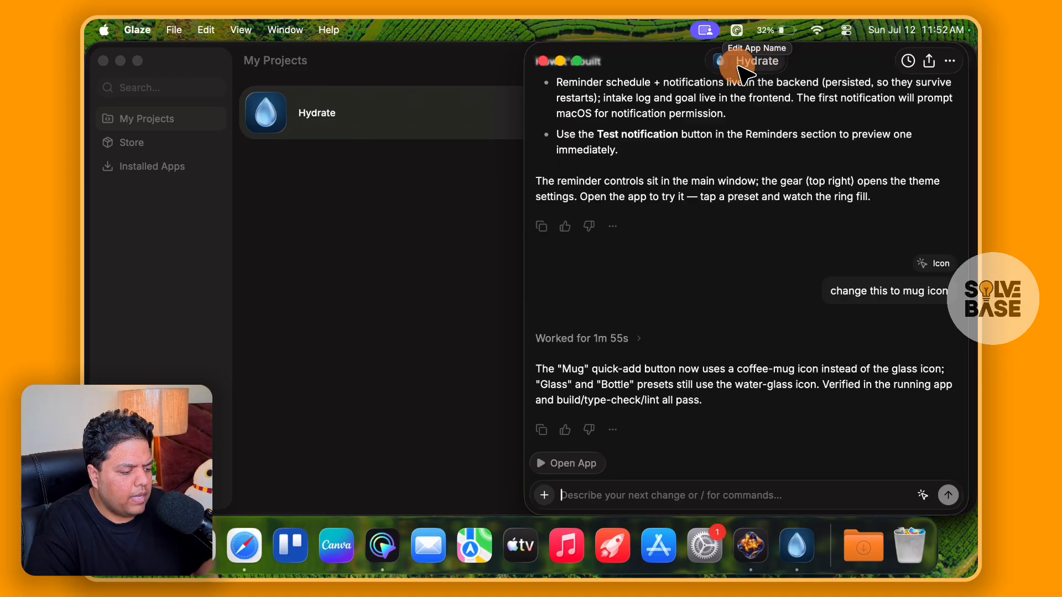
# Step: Generate new app icon variants for the Hydrate project from the description "3D water drop"
pyautogui.click(461, 120)
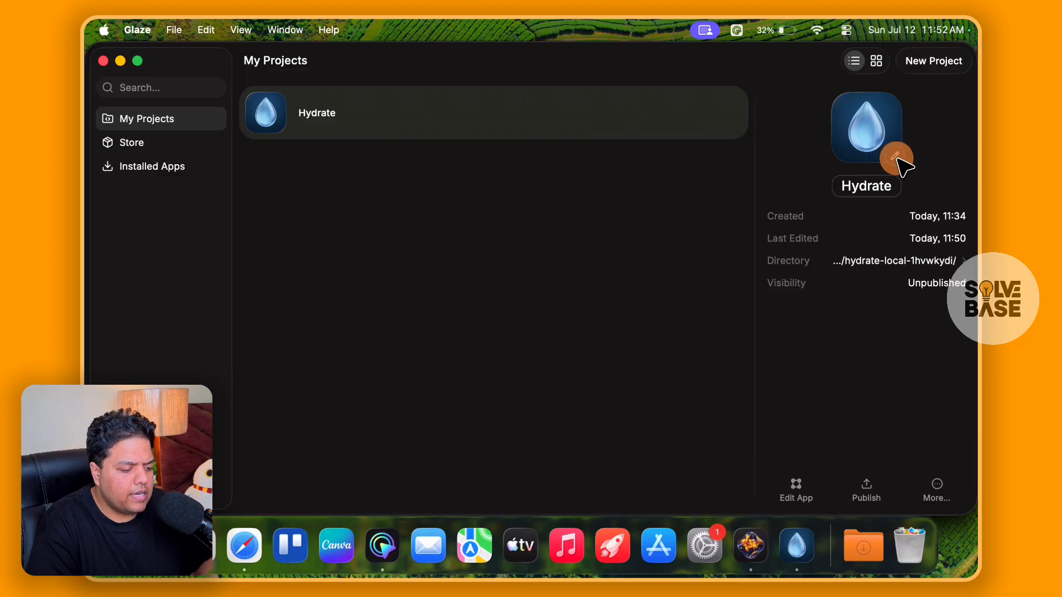
pyautogui.click(897, 158)
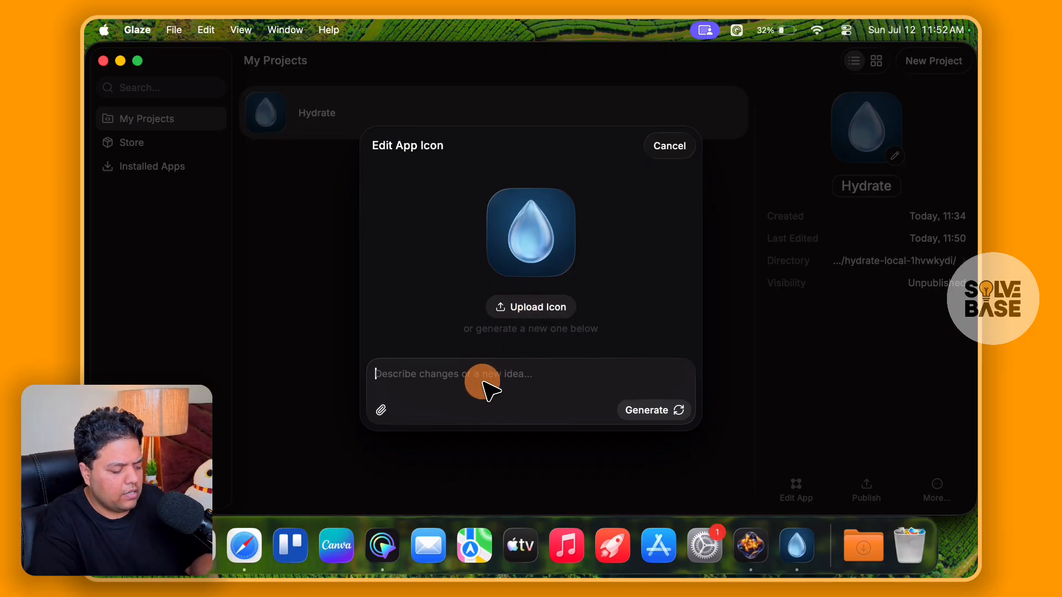
pyautogui.write('D w')
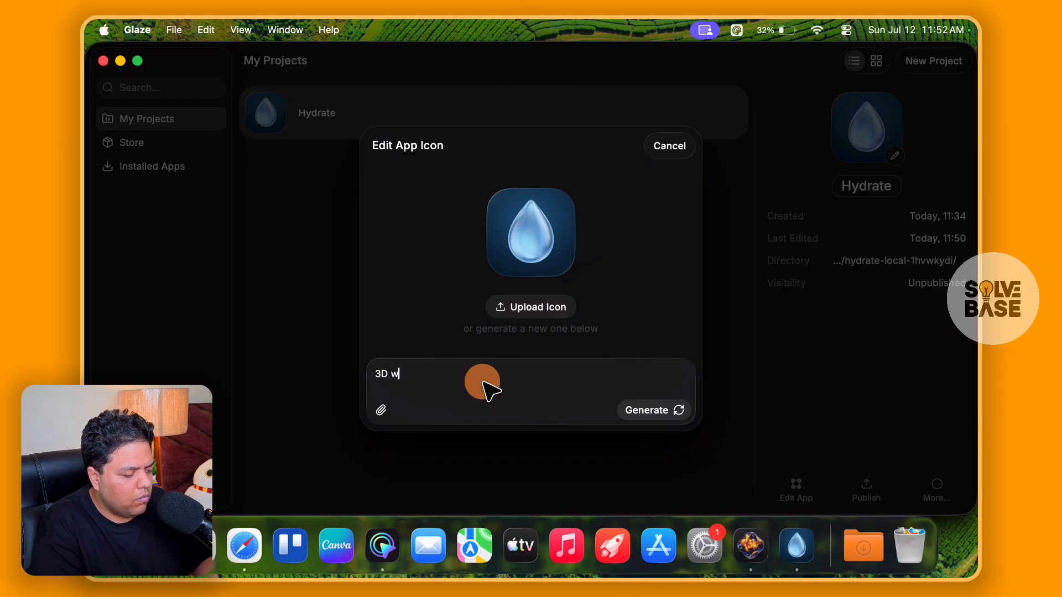
pyautogui.write('ater drop')
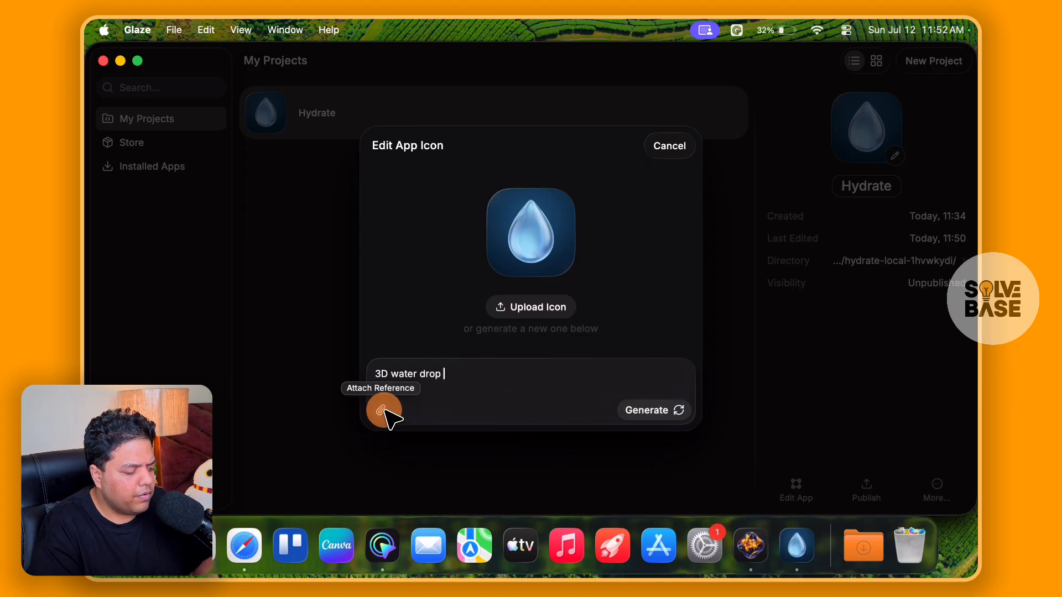
pyautogui.click(651, 415)
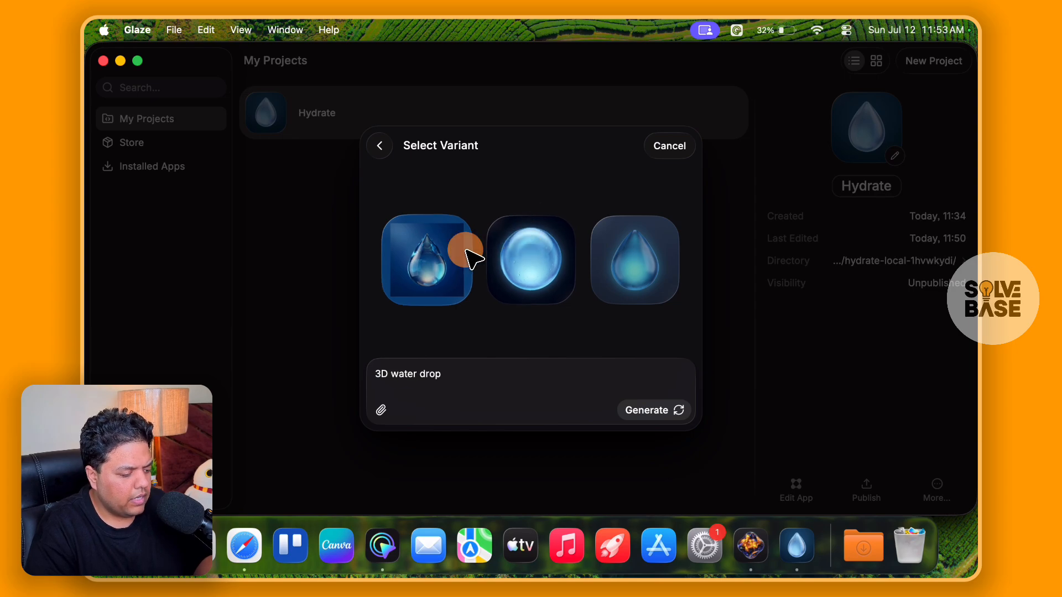
# Step: Preview the dark teardrop icon variant, go back, and save the round glowing sphere variant as the app icon
pyautogui.click(635, 281)
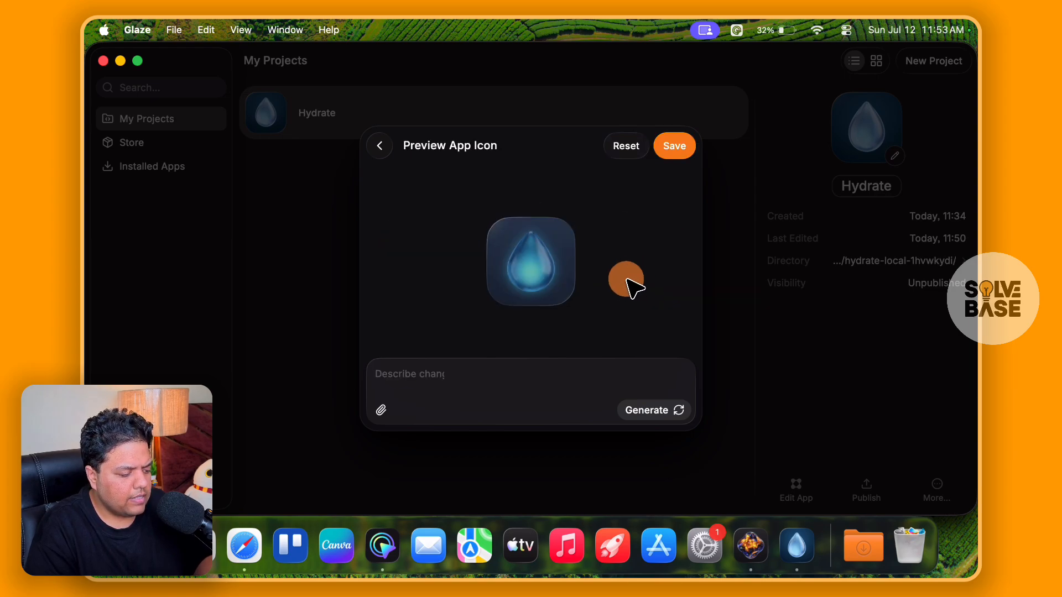
pyautogui.click(385, 146)
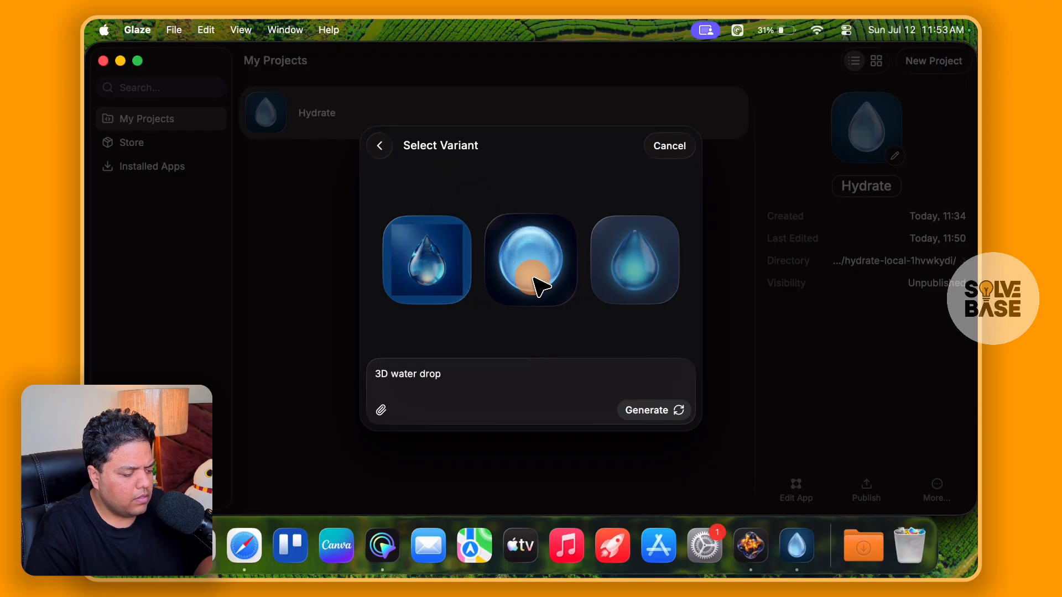
pyautogui.click(539, 272)
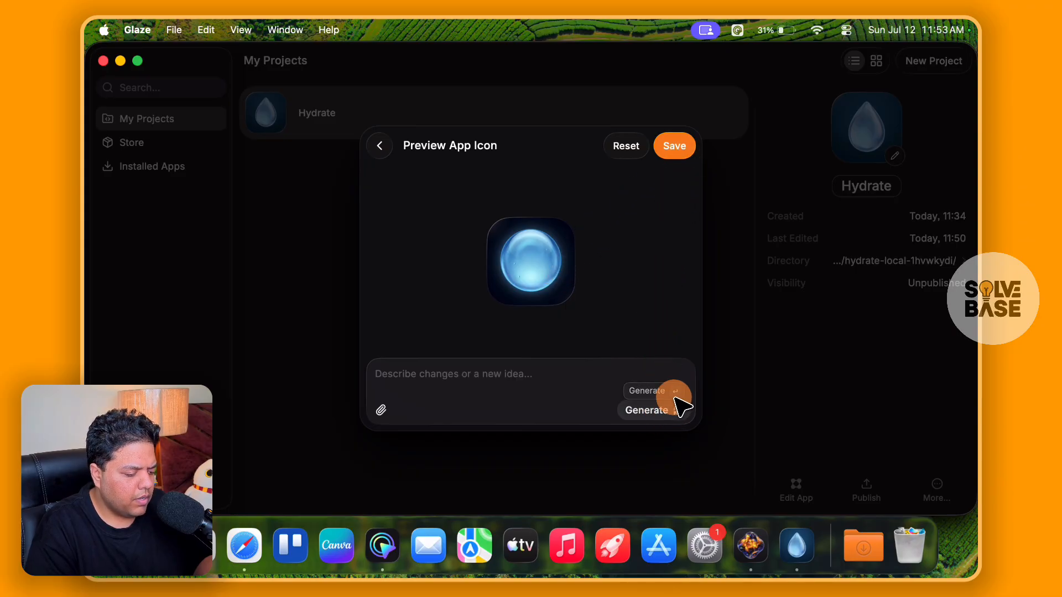
pyautogui.click(677, 147)
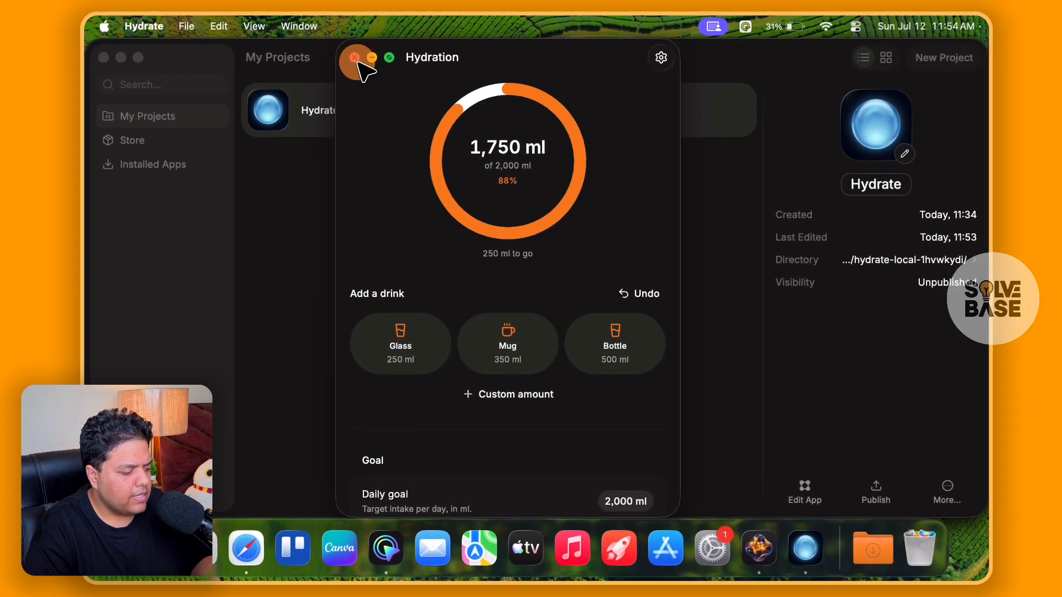
# Step: Close the Hydrate window and check the app's new icon in the Applications list
pyautogui.click(350, 56)
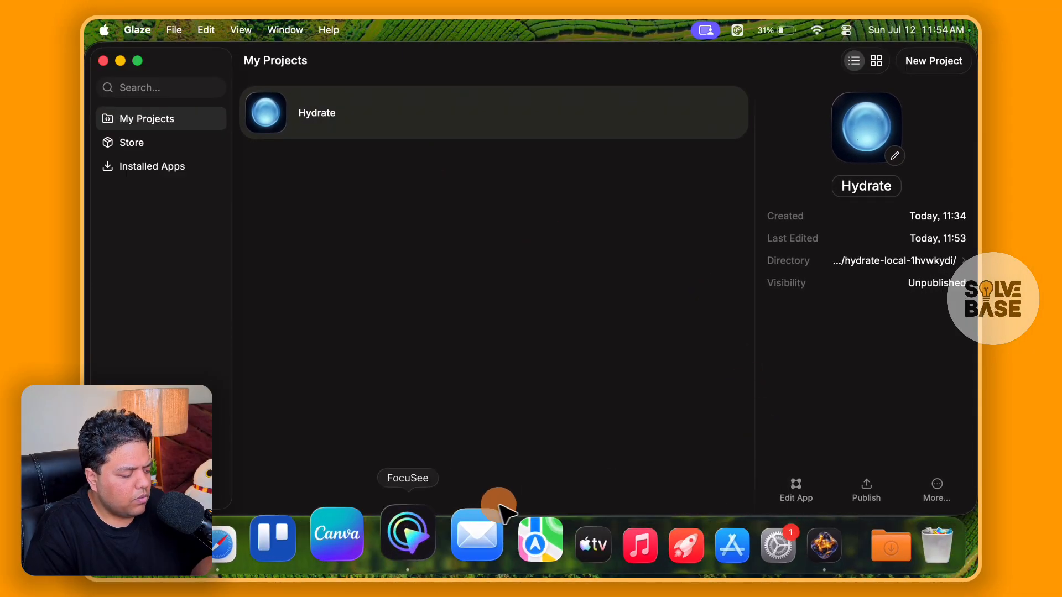
pyautogui.click(223, 517)
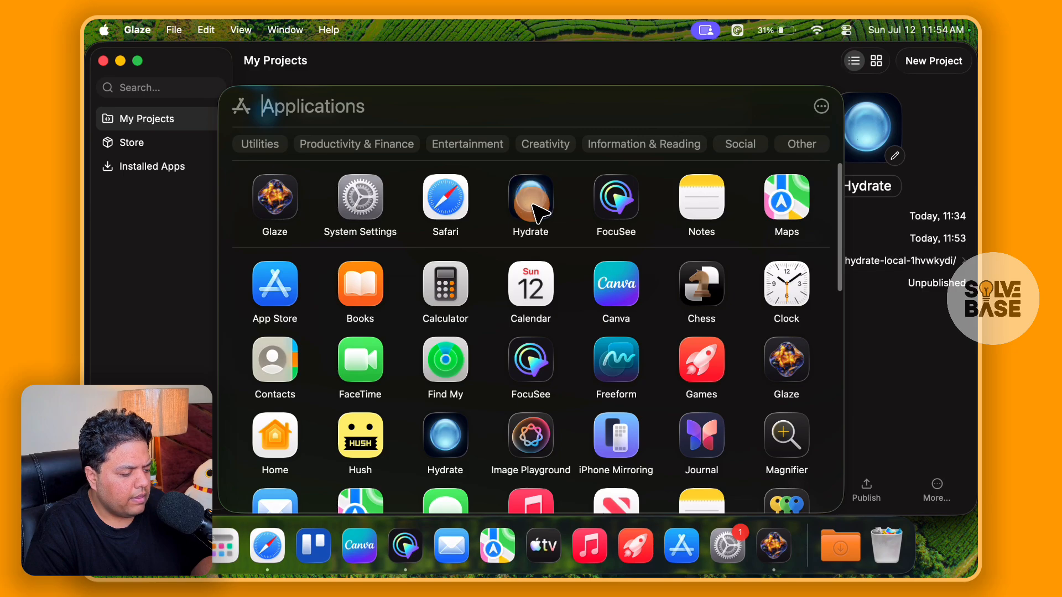
pyautogui.click(817, 82)
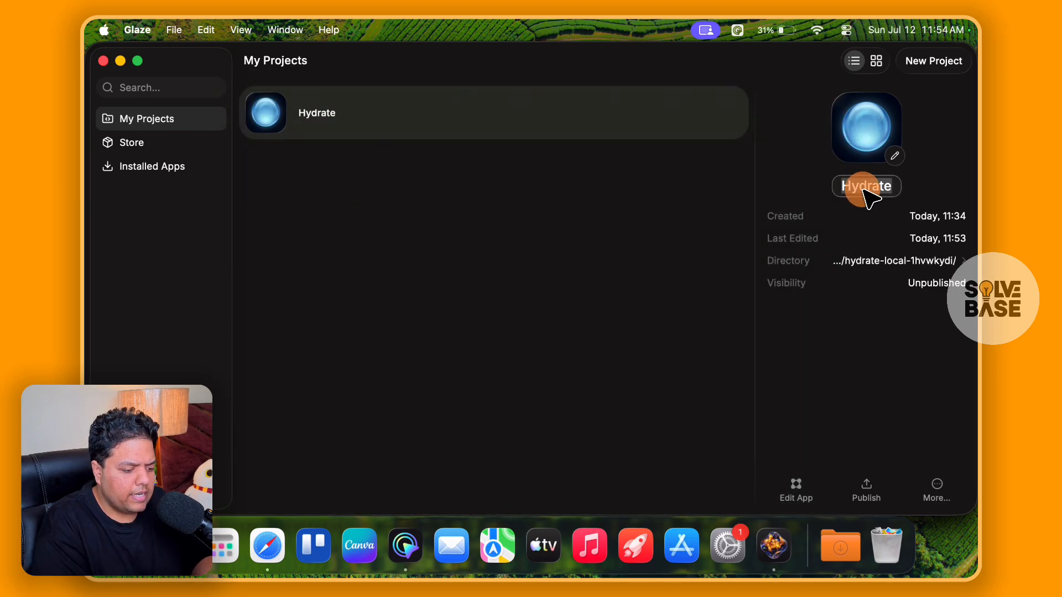
# Step: Rename the Hydrate project as "SolveBase Water Reminder"
pyautogui.press('BackSpace')
pyautogui.write('Solv')
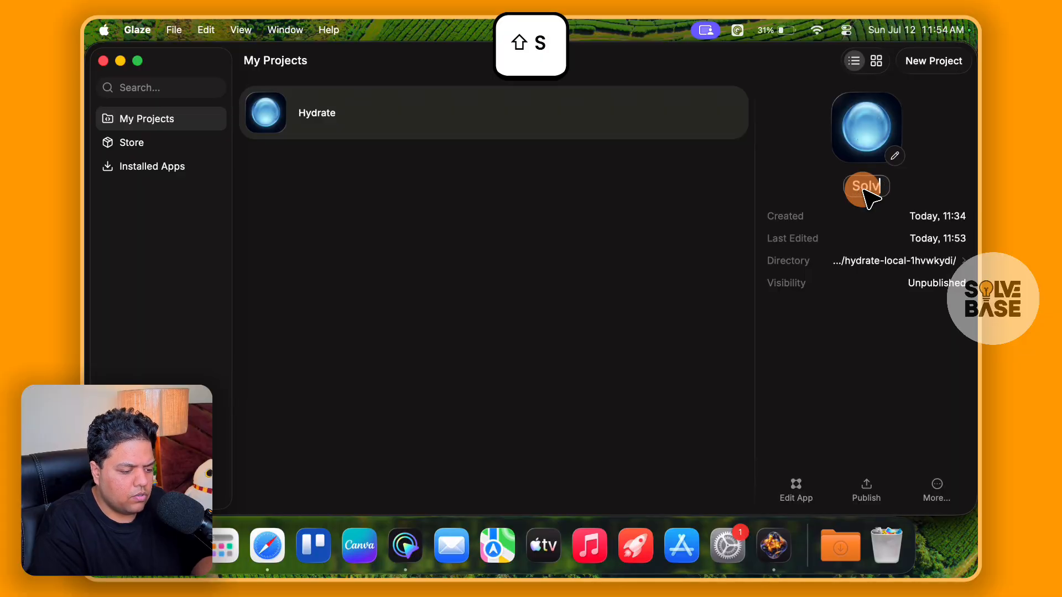
pyautogui.write('eBase Wat')
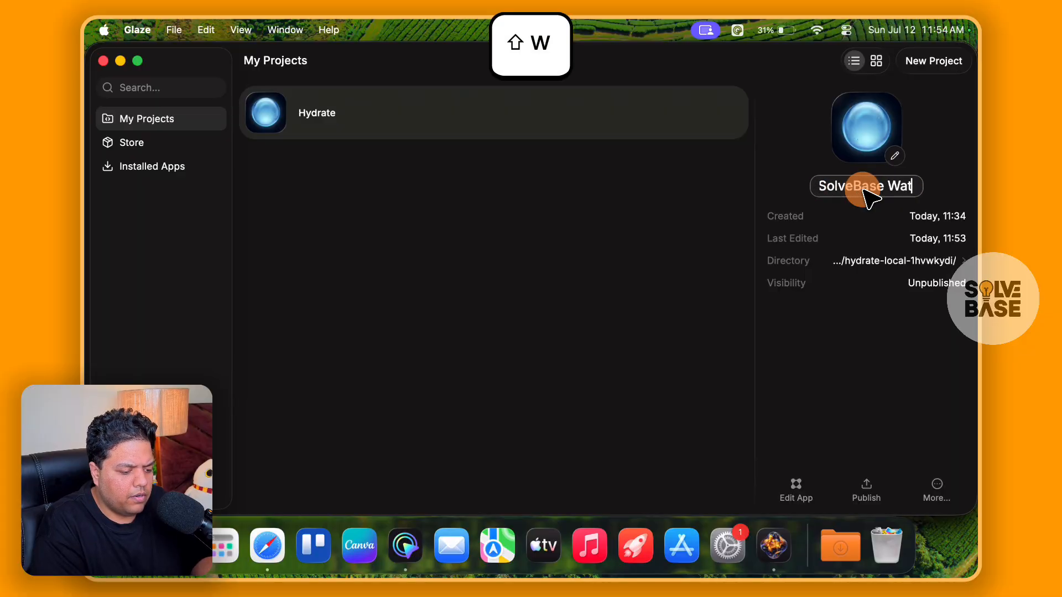
pyautogui.write('er Reminder')
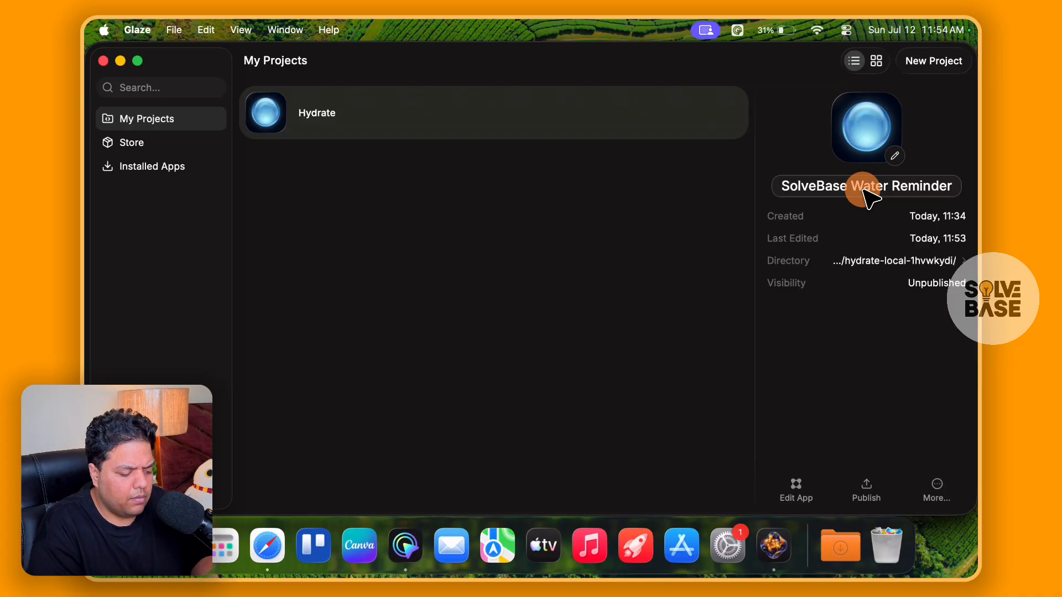
pyautogui.press('Return')
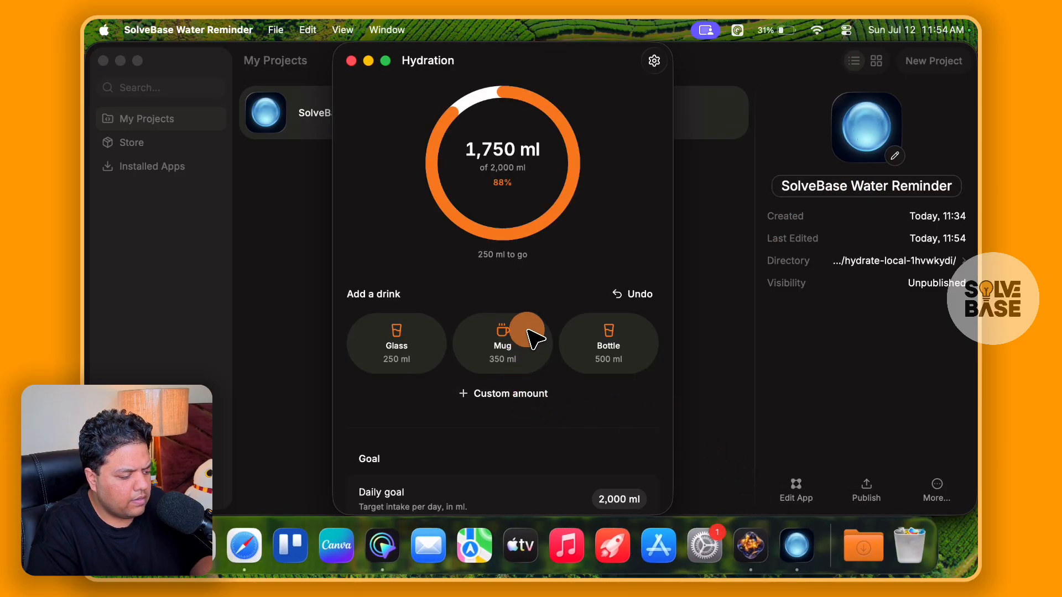
# Step: Close the app's window, check its new name in the Applications list, and open the project for editing
pyautogui.click(350, 60)
pyautogui.press('F4')
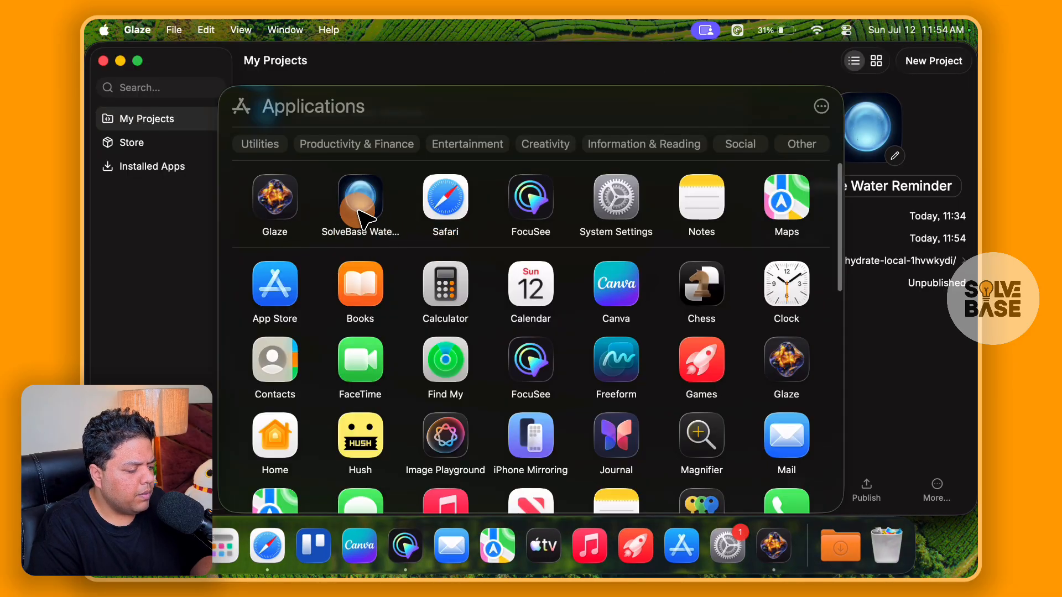
pyautogui.click(611, 74)
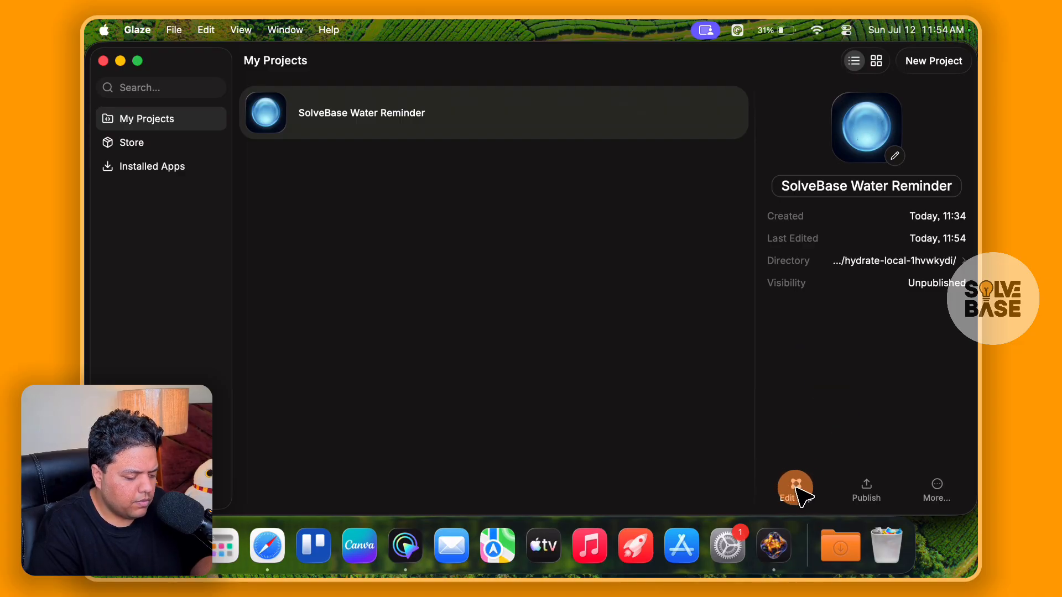
pyautogui.click(797, 489)
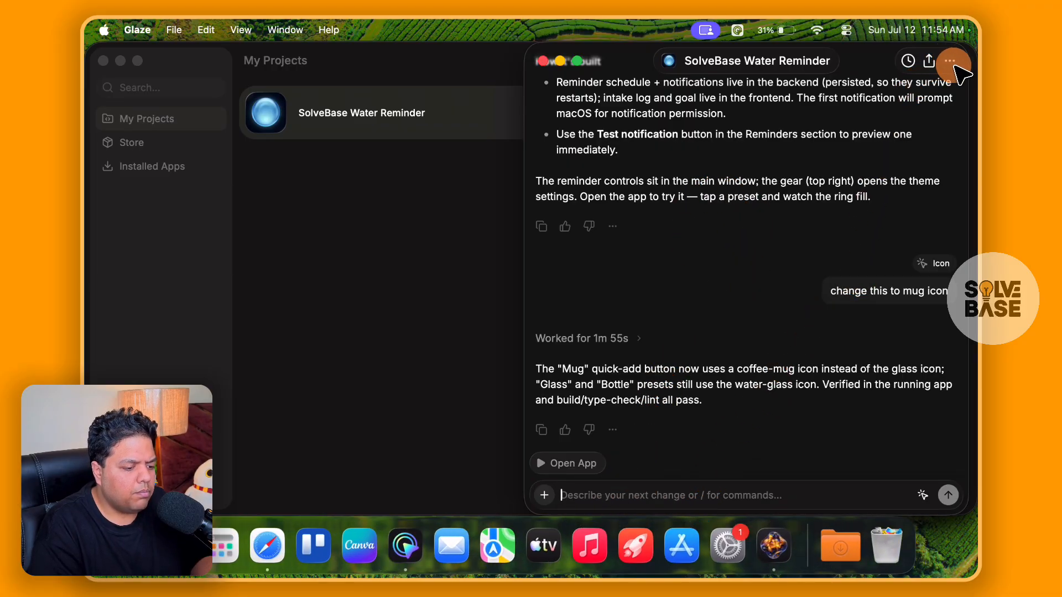
# Step: View the SolveBase Water Reminder project's version history, then dismiss it without reverting
pyautogui.click(907, 60)
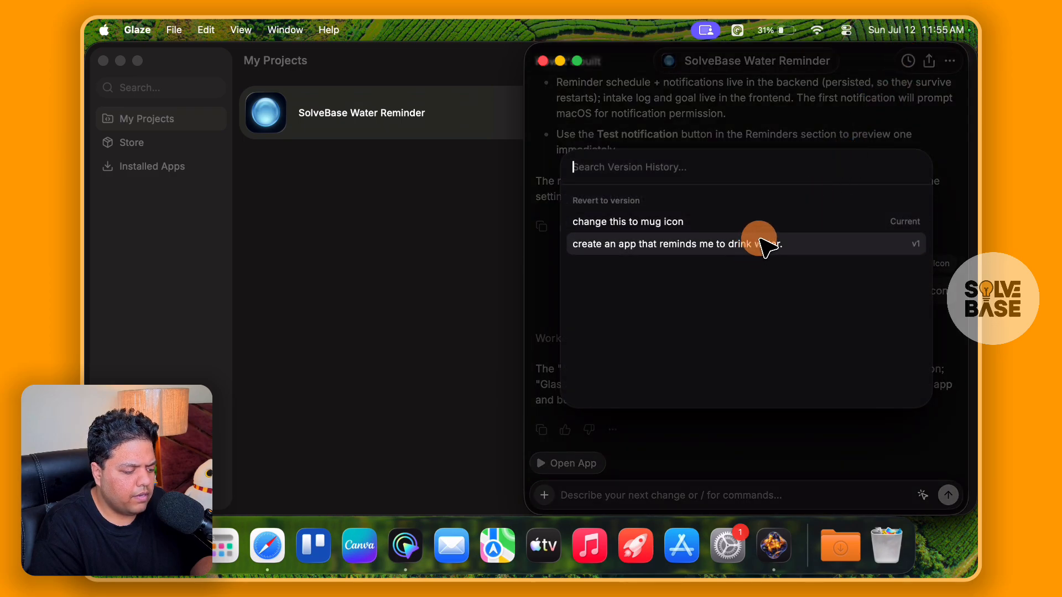
pyautogui.click(812, 105)
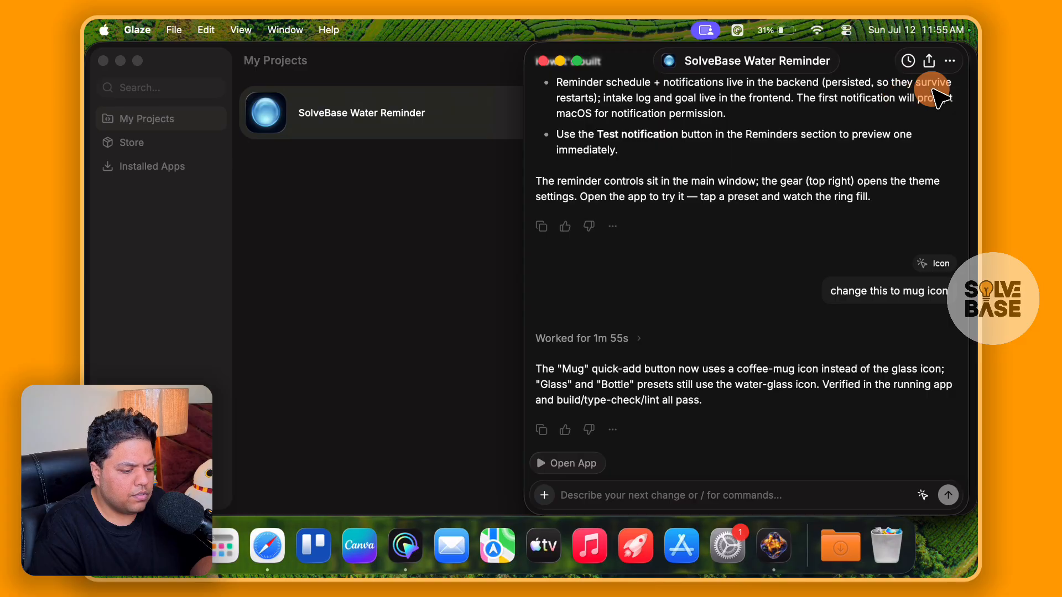
# Step: Open the publishing form for SolveBase Water Reminder and review its details, screenshots and publishing destination sections
pyautogui.click(930, 60)
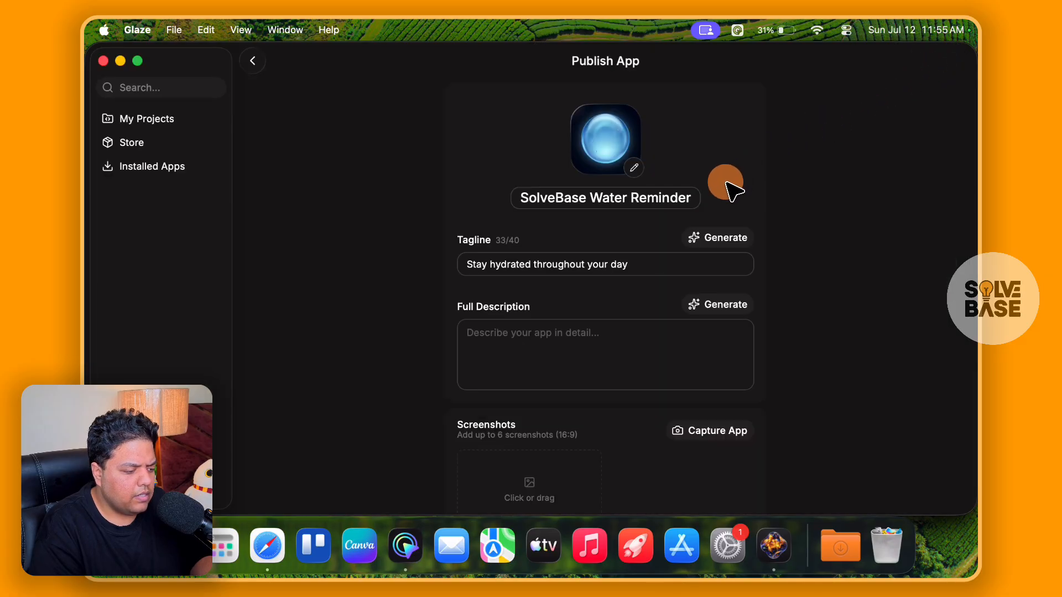
pyautogui.scroll(-4, 726, 188)
pyautogui.scroll(4, 726, 188)
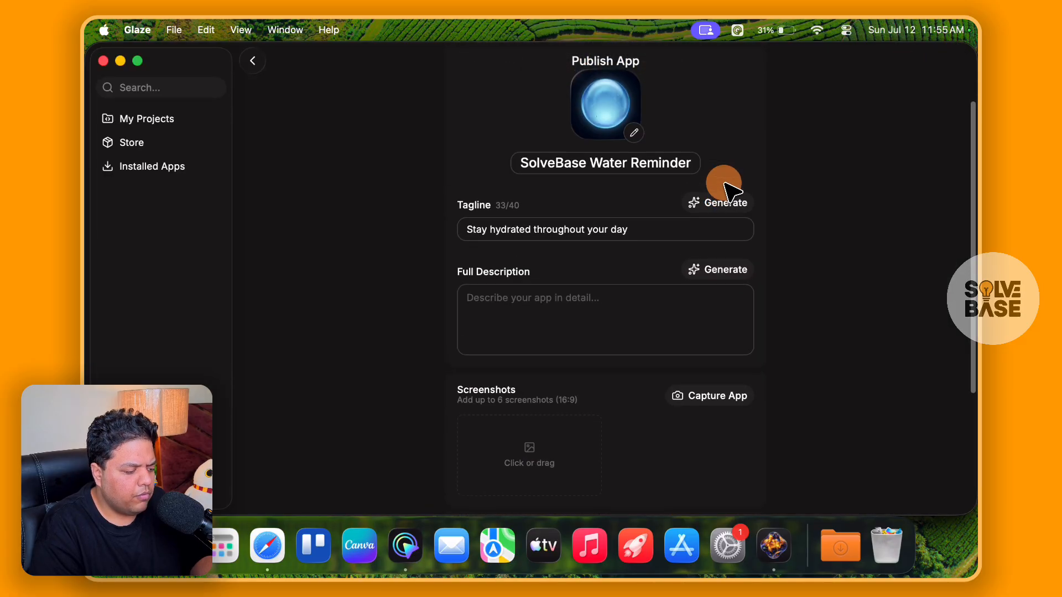
pyautogui.scroll(-1, 726, 188)
pyautogui.scroll(-4, 726, 188)
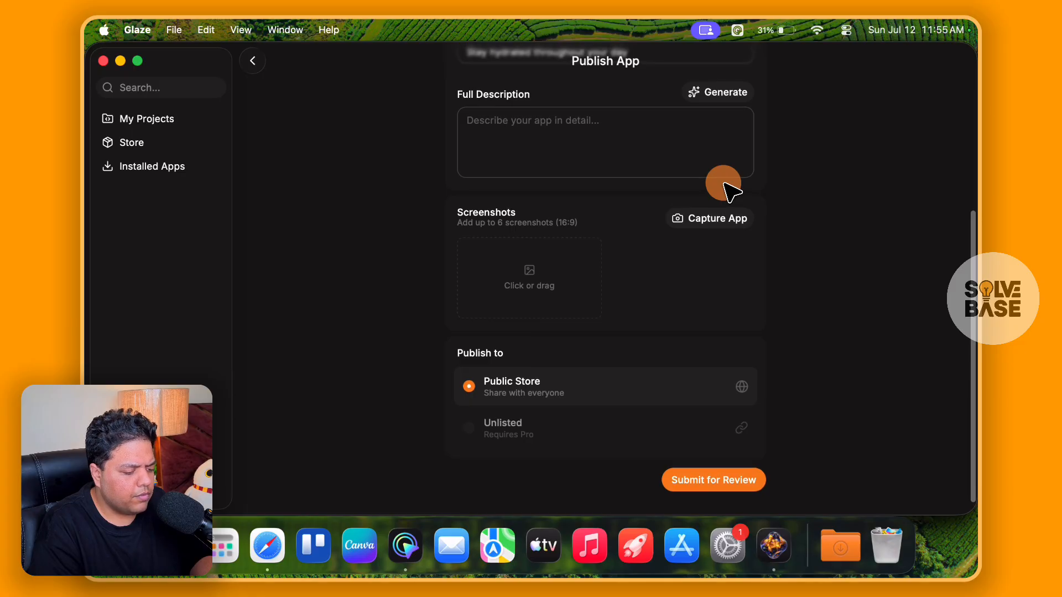
pyautogui.scroll(5, 726, 188)
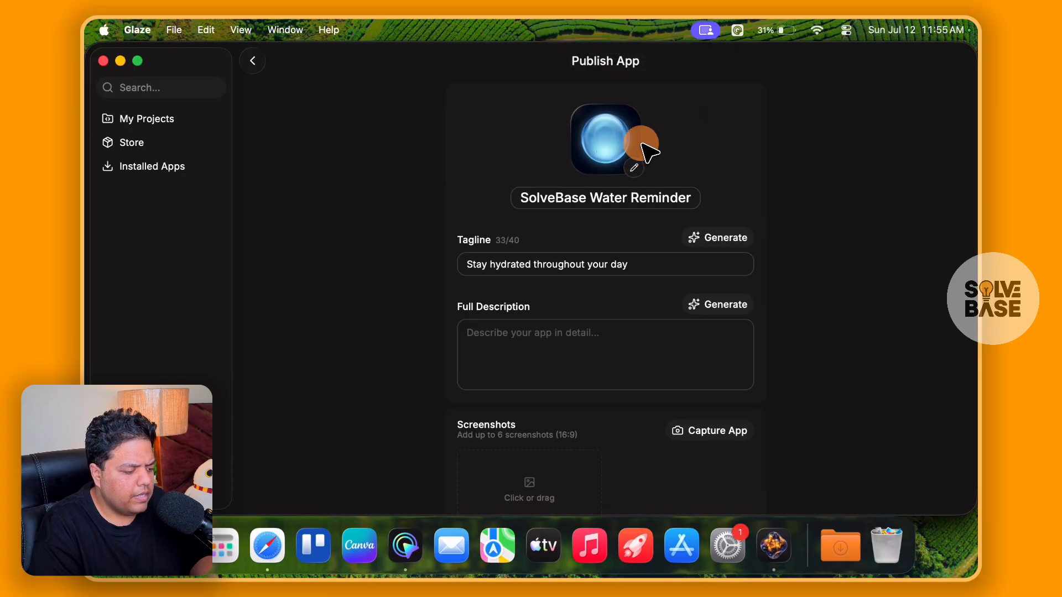
# Step: Generate a new tagline and a full description for the app's store listing
pyautogui.click(716, 237)
pyautogui.scroll(-1, 605, 271)
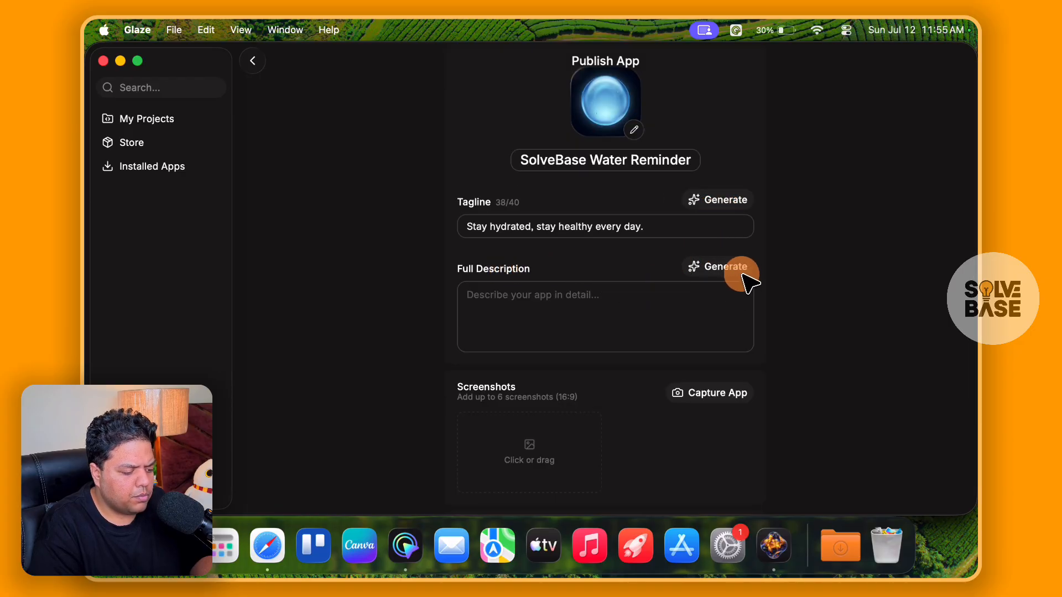
pyautogui.click(726, 266)
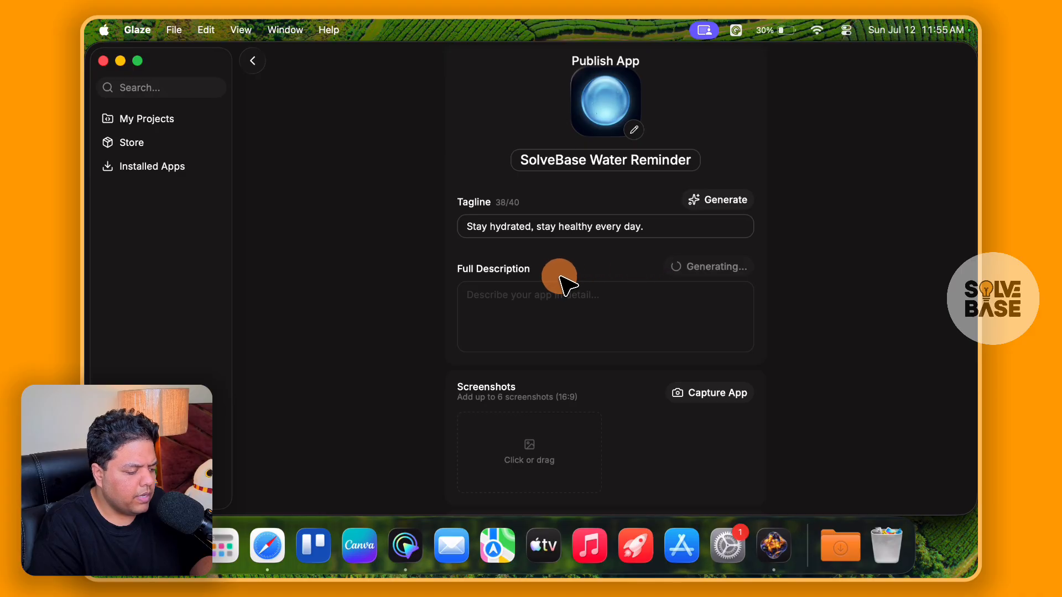
pyautogui.scroll(-1, 563, 285)
pyautogui.scroll(-2, 563, 285)
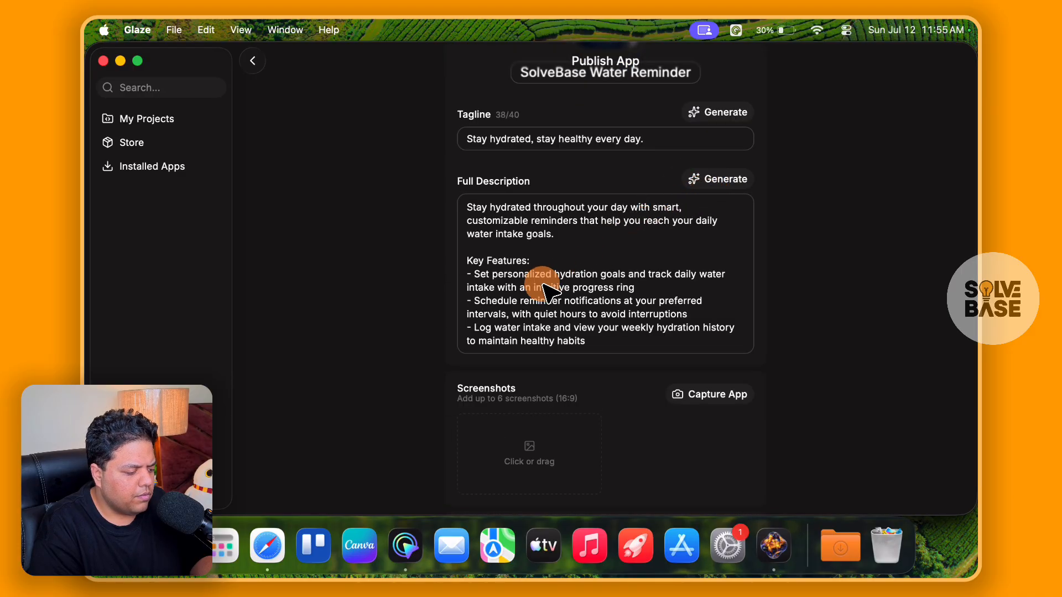
# Step: Start the app capture, undo logged drinks down to 850 ml, and capture the main Hydration screen for the listing
pyautogui.scroll(-4, 605, 336)
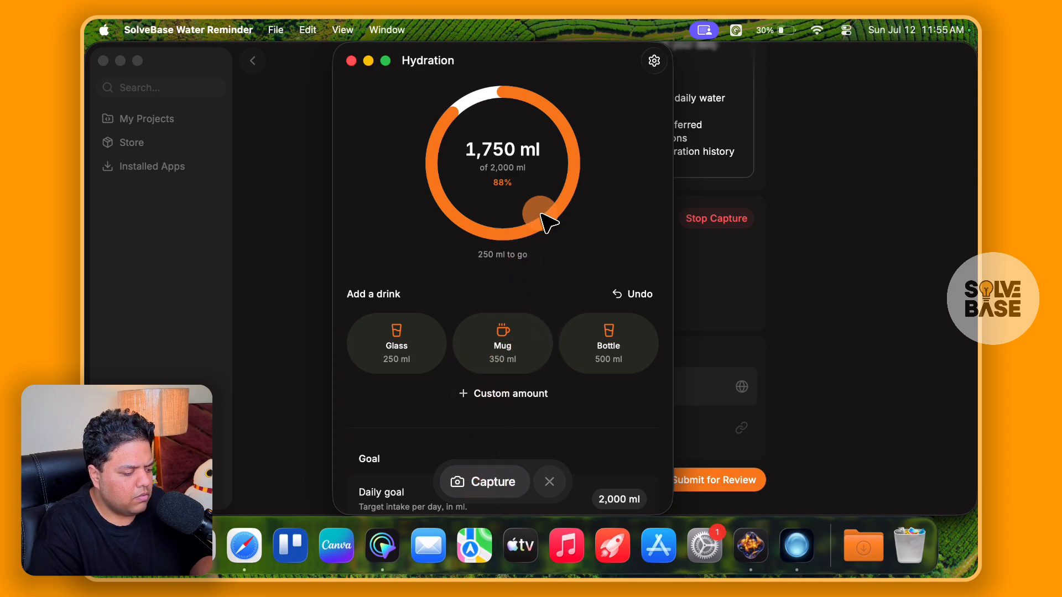
pyautogui.click(620, 295)
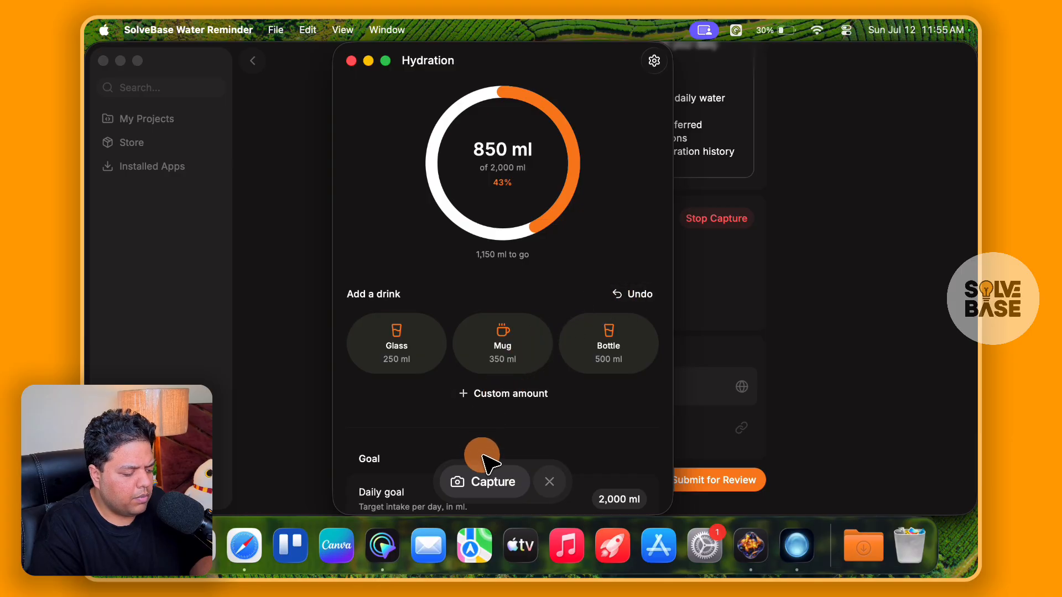
pyautogui.click(487, 481)
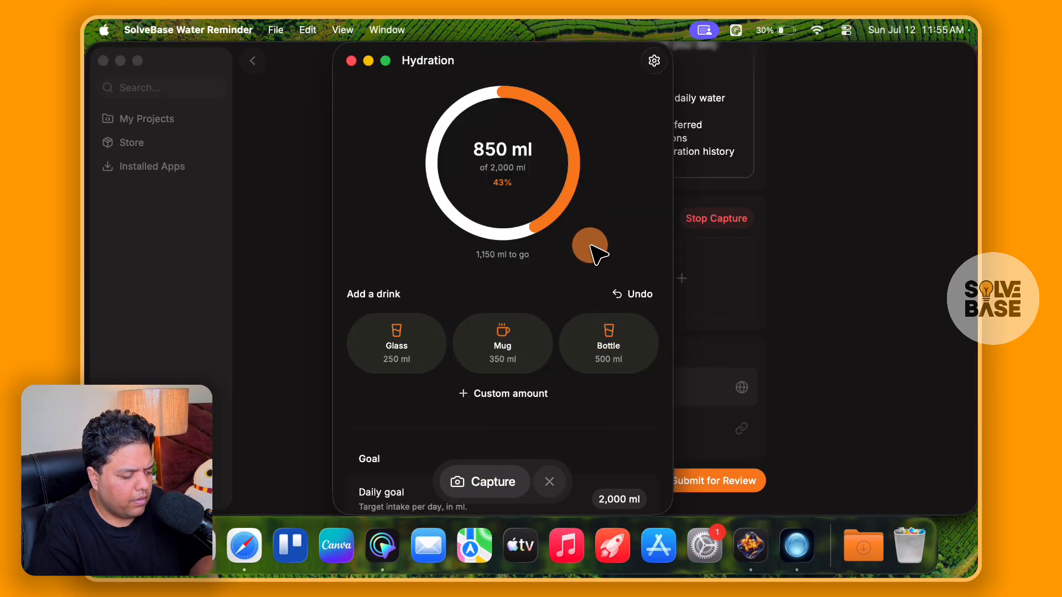
# Step: Enter a custom drink amount of 5000 ml, capture the dialog as a listing screenshot, and cancel the entry
pyautogui.scroll(-2, 589, 247)
pyautogui.click(509, 348)
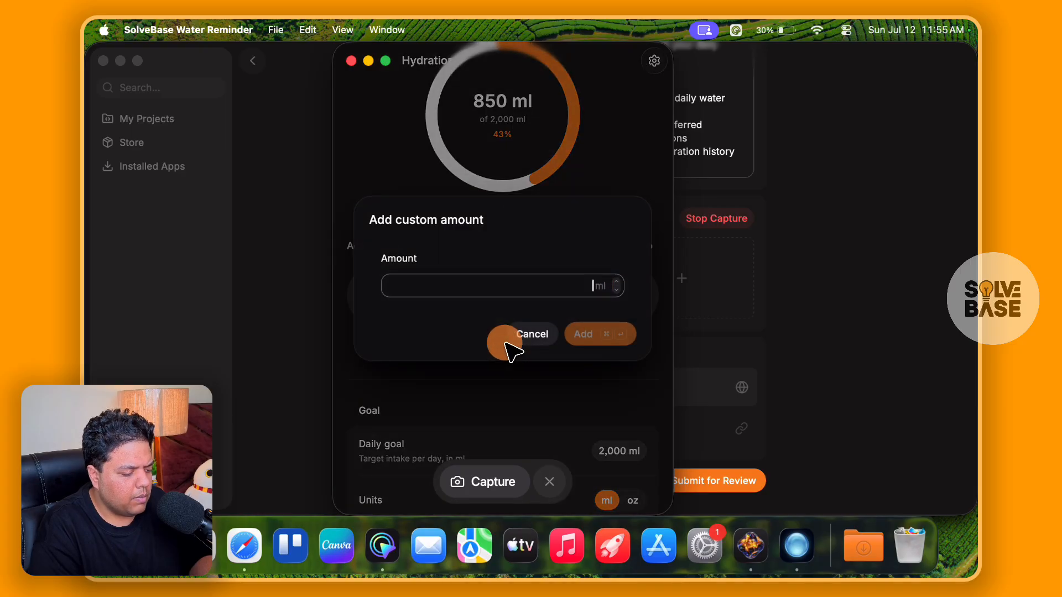
pyautogui.write('5000')
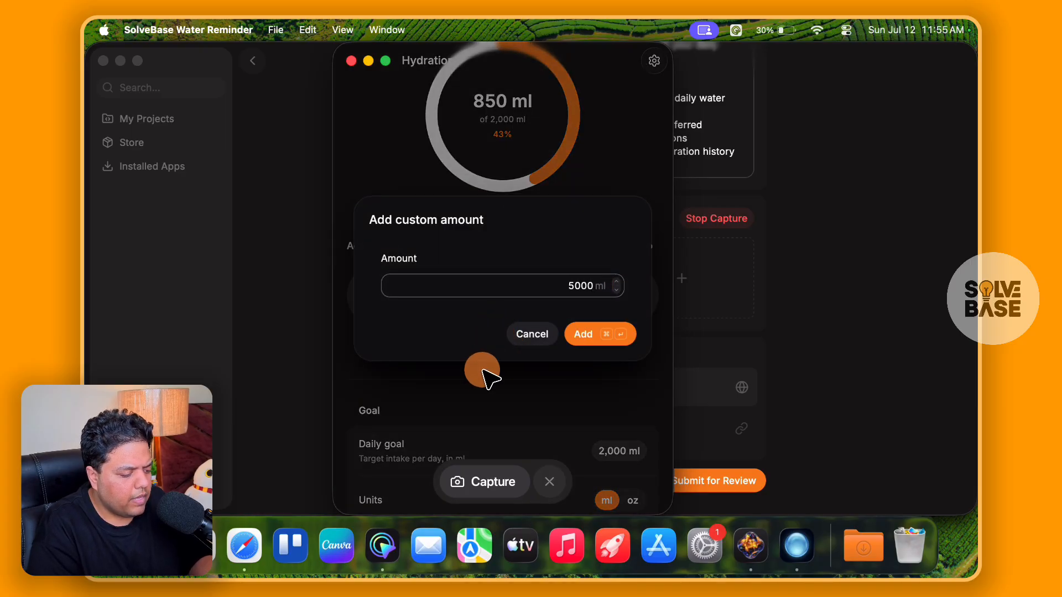
pyautogui.click(485, 484)
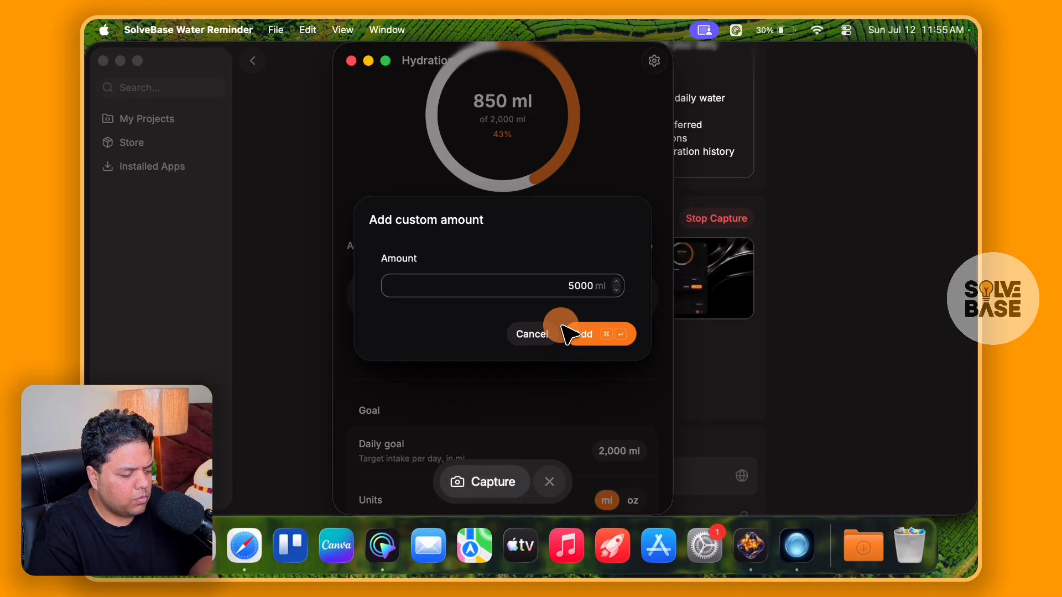
pyautogui.click(534, 336)
# Step: Capture the Goal and Reminders sections of the Hydration window as another listing screenshot
pyautogui.scroll(-1, 518, 395)
pyautogui.scroll(5, 518, 394)
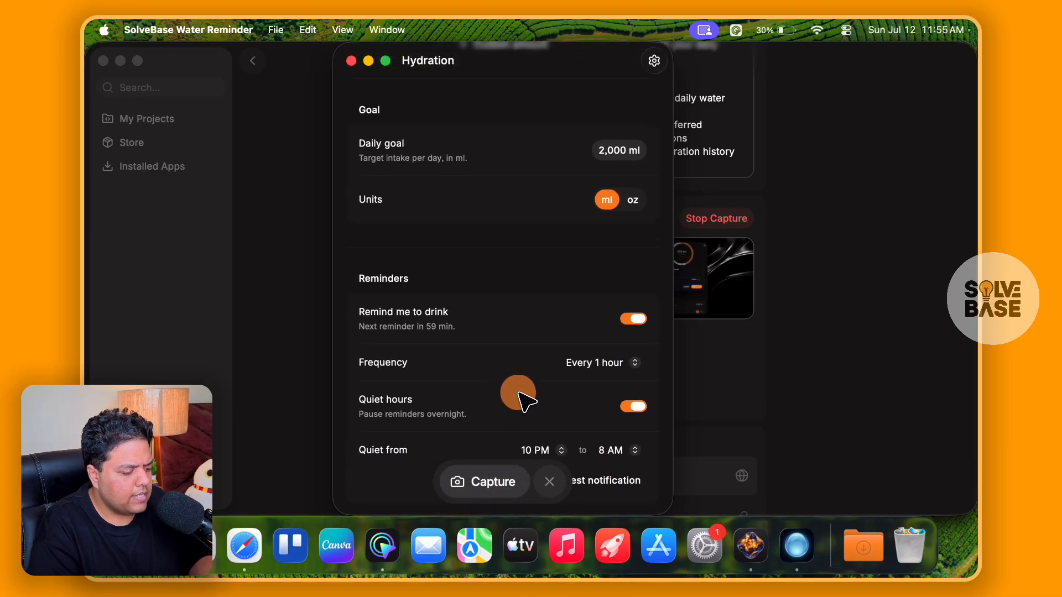
pyautogui.click(487, 477)
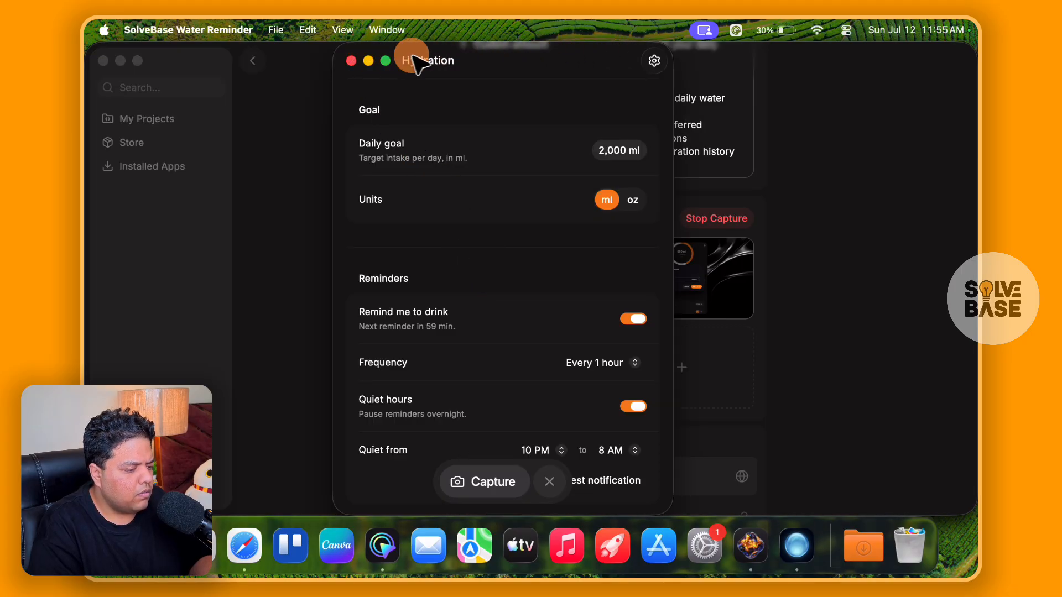
# Step: Switch the app's theme to Light, capture it as a listing screenshot, and close the Settings and Hydration windows
pyautogui.click(664, 70)
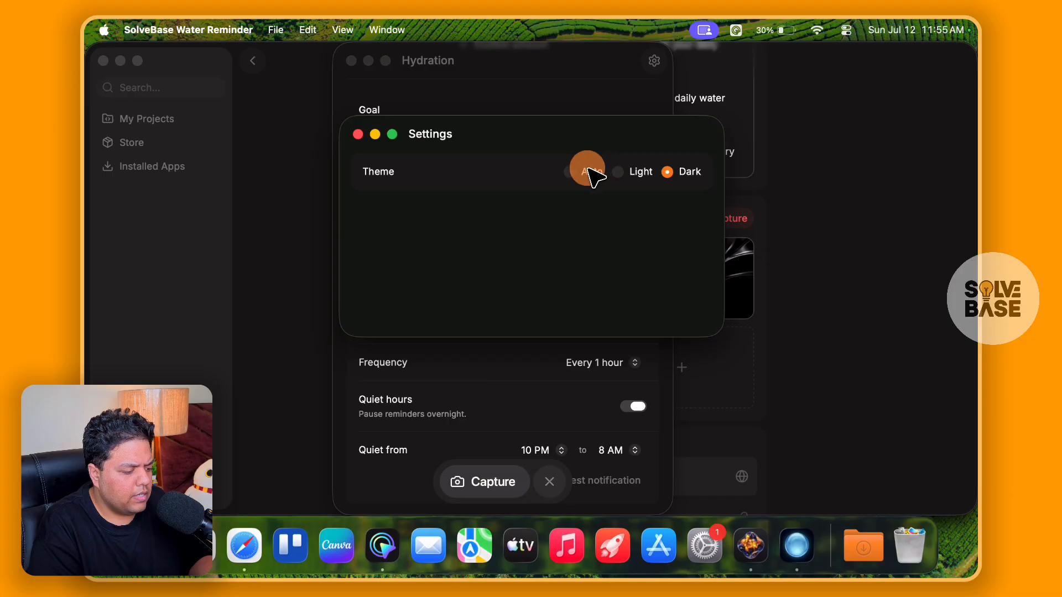
pyautogui.moveTo(524, 137); pyautogui.dragTo(493, 149)
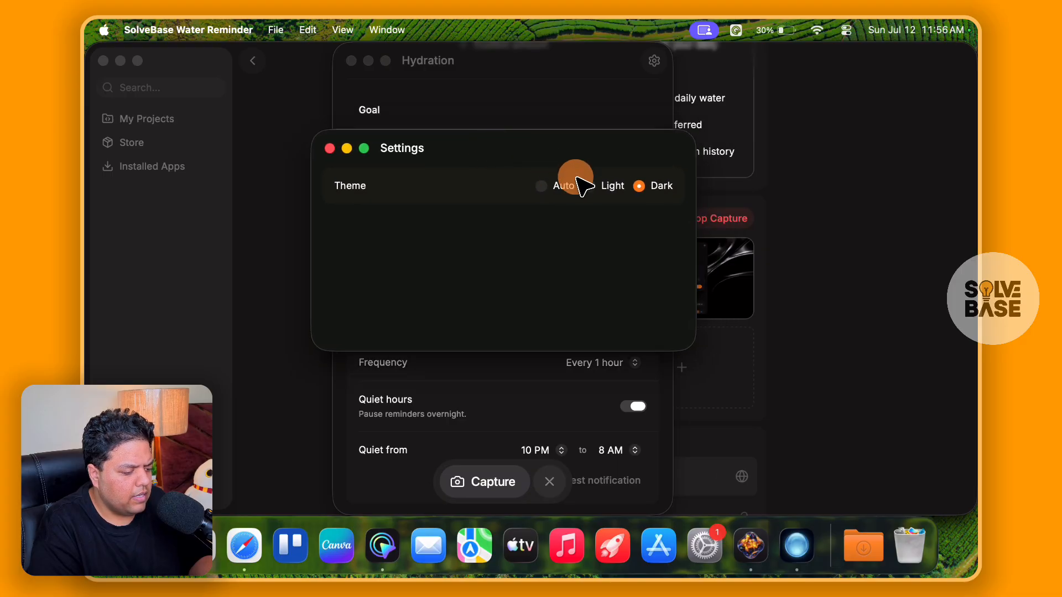
pyautogui.click(591, 186)
pyautogui.click(478, 484)
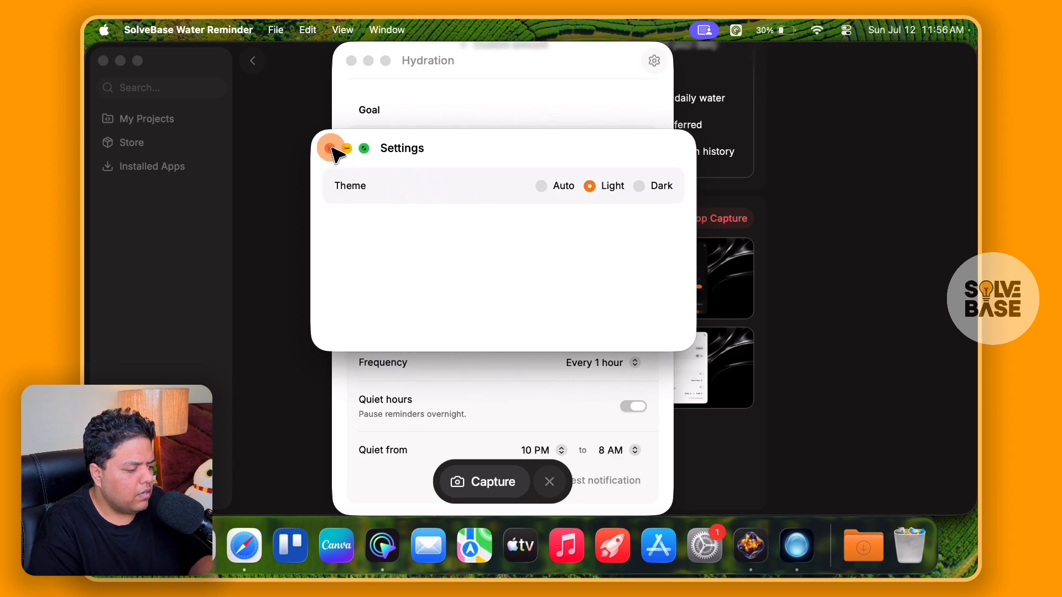
pyautogui.click(330, 148)
pyautogui.click(351, 60)
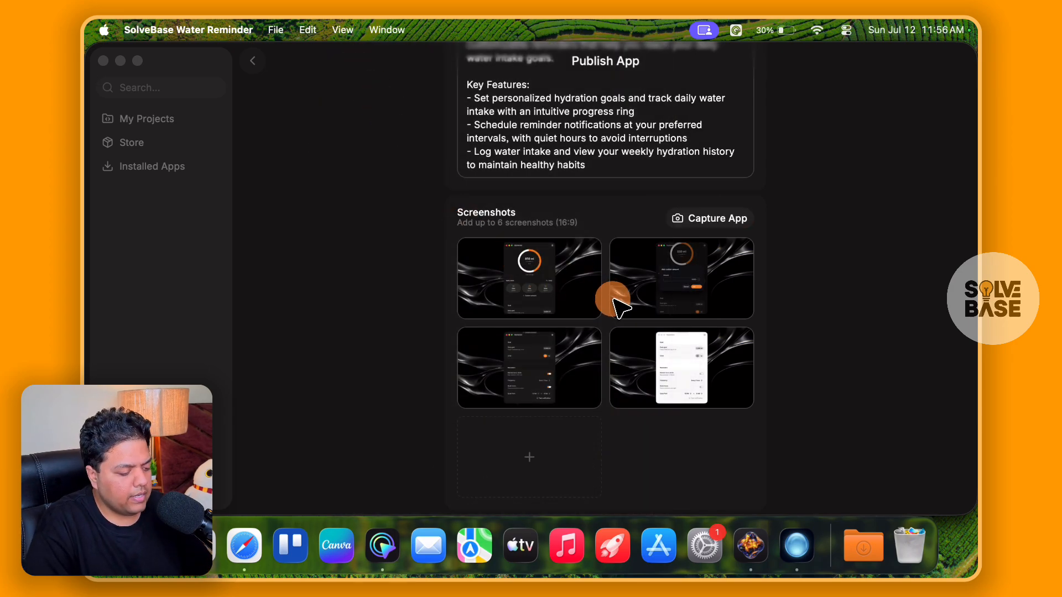
# Step: Submit the app for review with Public Store as the publishing destination
pyautogui.scroll(-5, 615, 307)
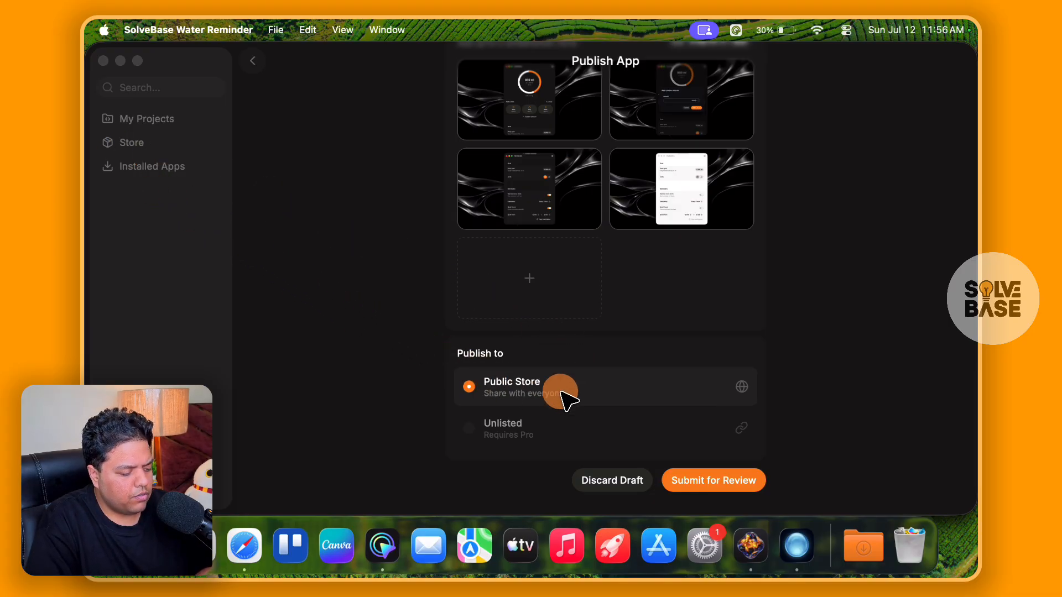
pyautogui.click(741, 480)
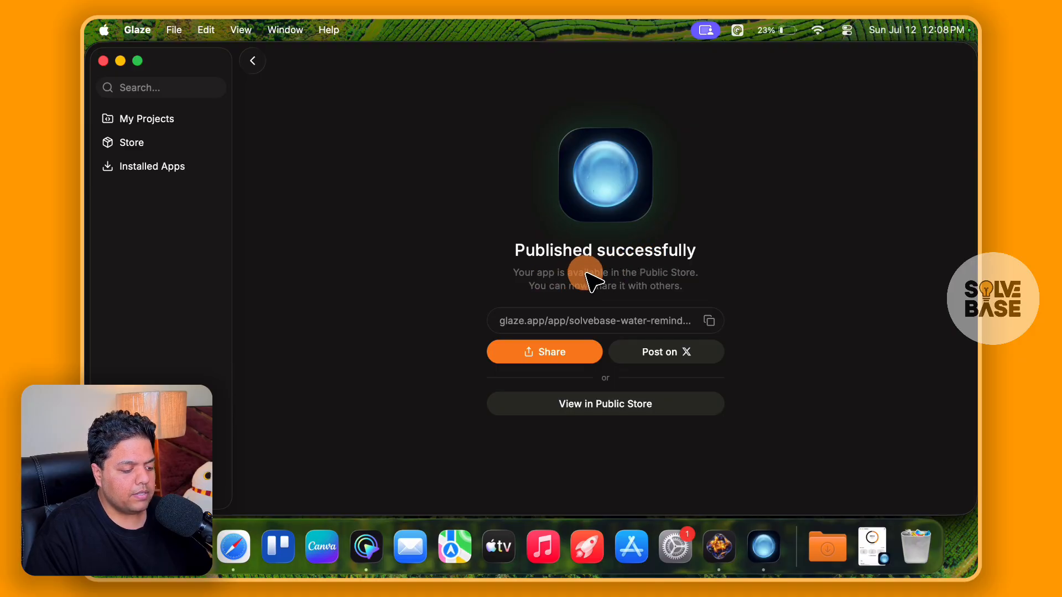
# Step: Look for the published app in the Store's Latest section, then check its publishing details among the projects
pyautogui.click(119, 145)
pyautogui.scroll(-10, 514, 270)
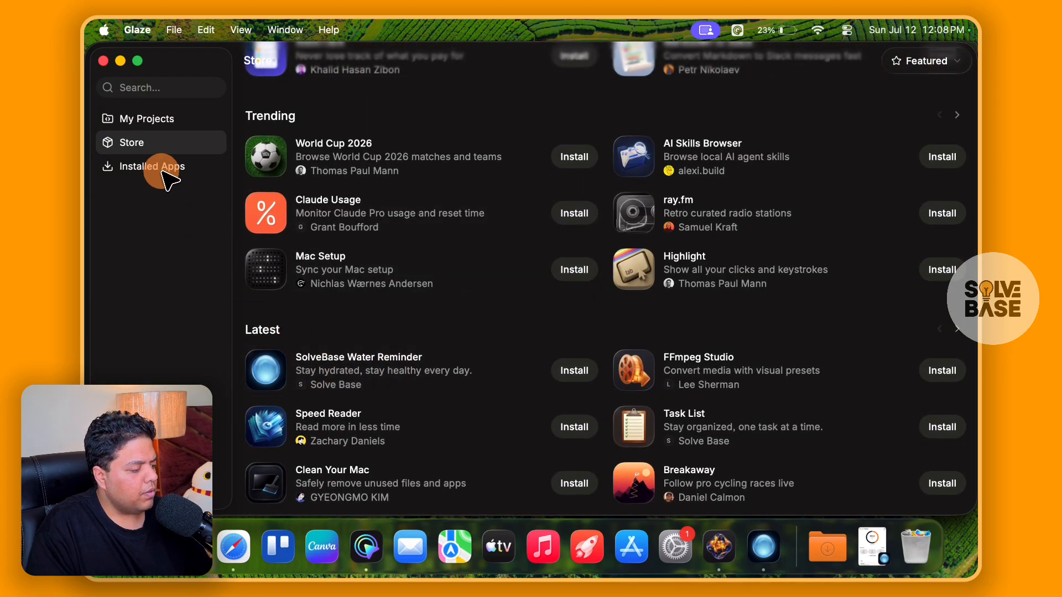
pyautogui.click(131, 127)
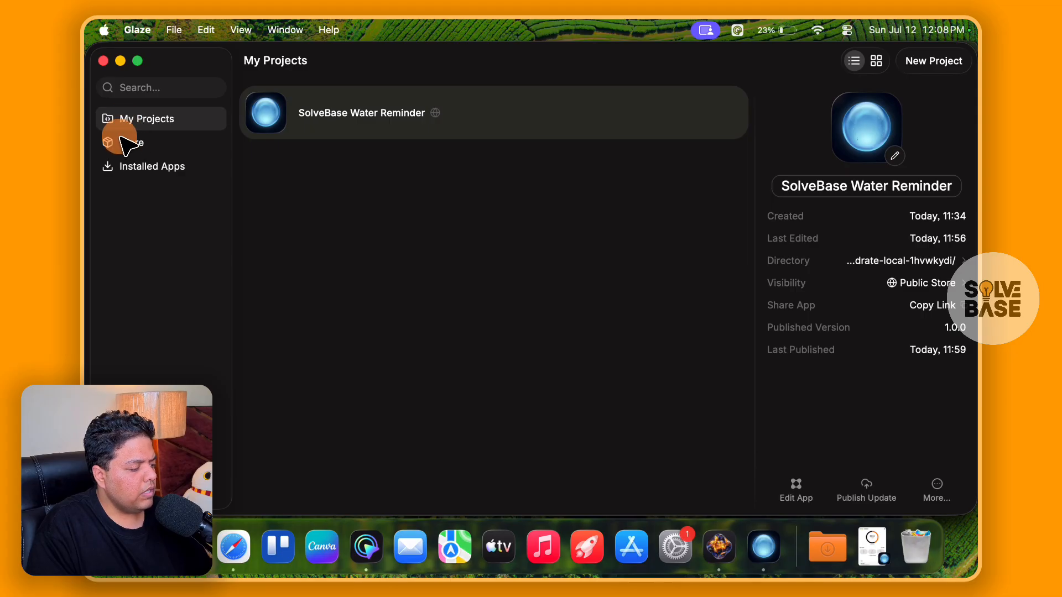
# Step: Open the Store page of SolveBase Water Reminder and examine its screenshots, description and sharing options
pyautogui.click(446, 123)
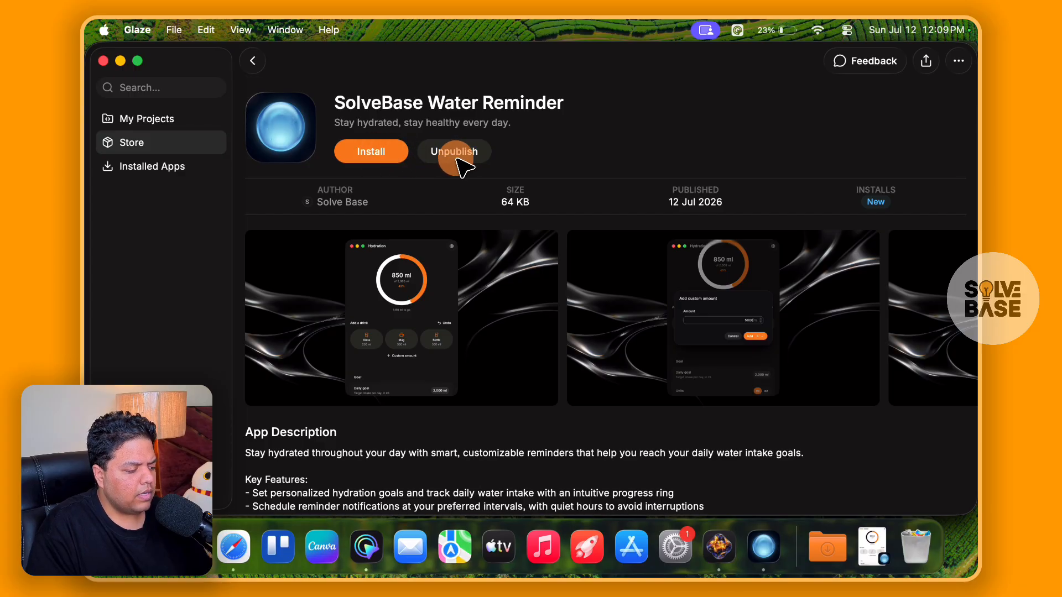
pyautogui.scroll(-2, 539, 221)
pyautogui.scroll(2, 581, 199)
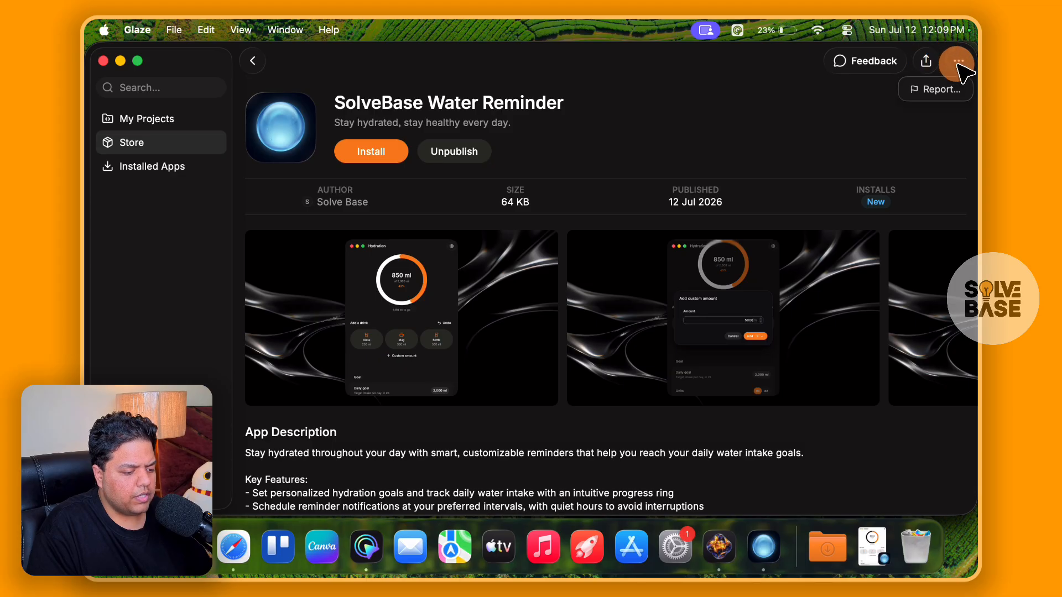
pyautogui.click(927, 64)
pyautogui.click(927, 65)
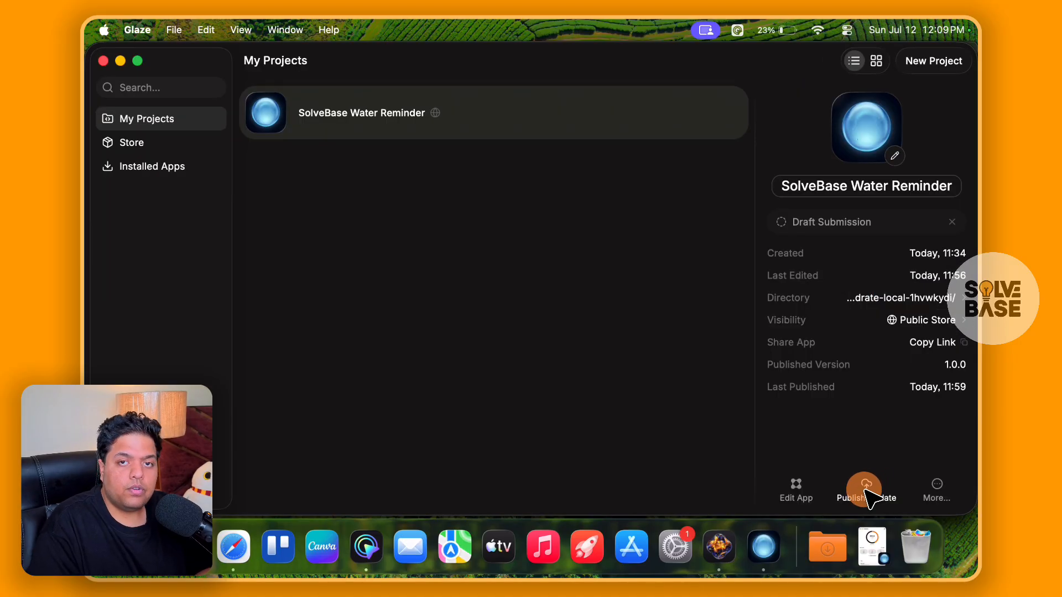
# Step: Open the app's update publishing form, review its fields and screenshots, and return to the projects without publishing
pyautogui.click(866, 493)
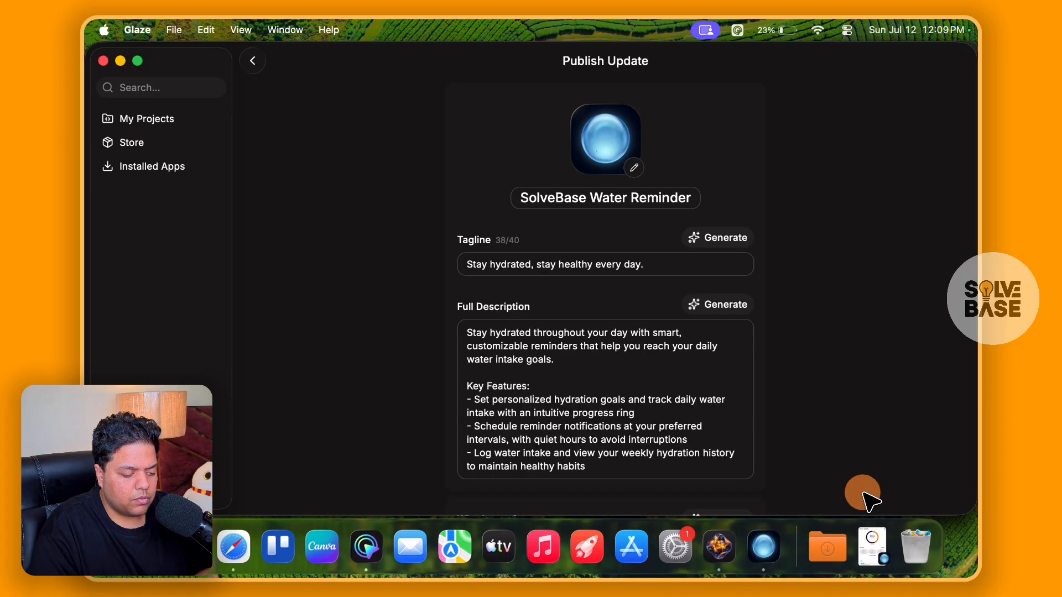
pyautogui.scroll(-10, 754, 442)
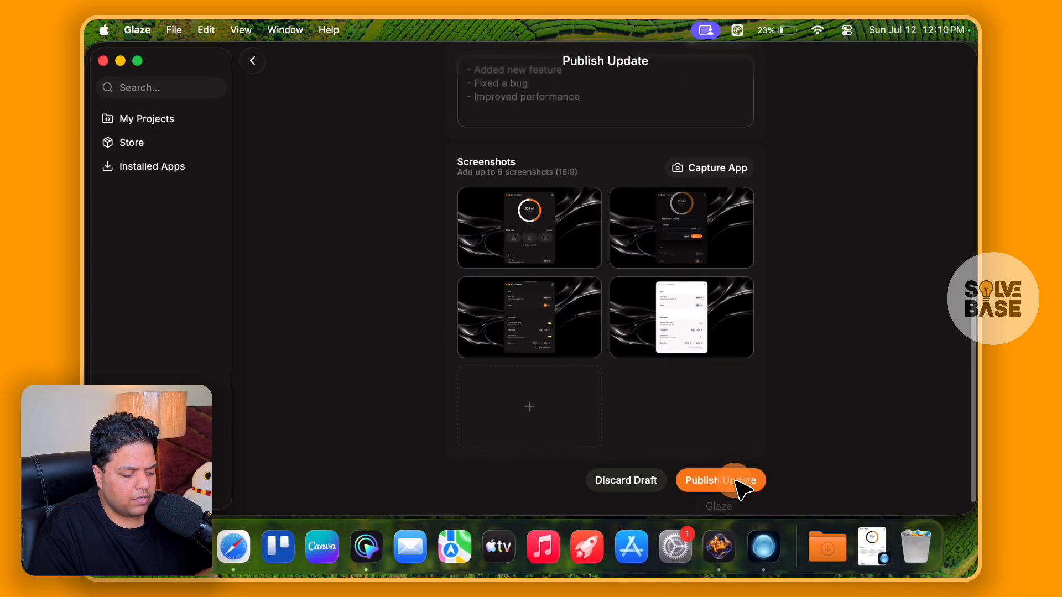
pyautogui.click(257, 62)
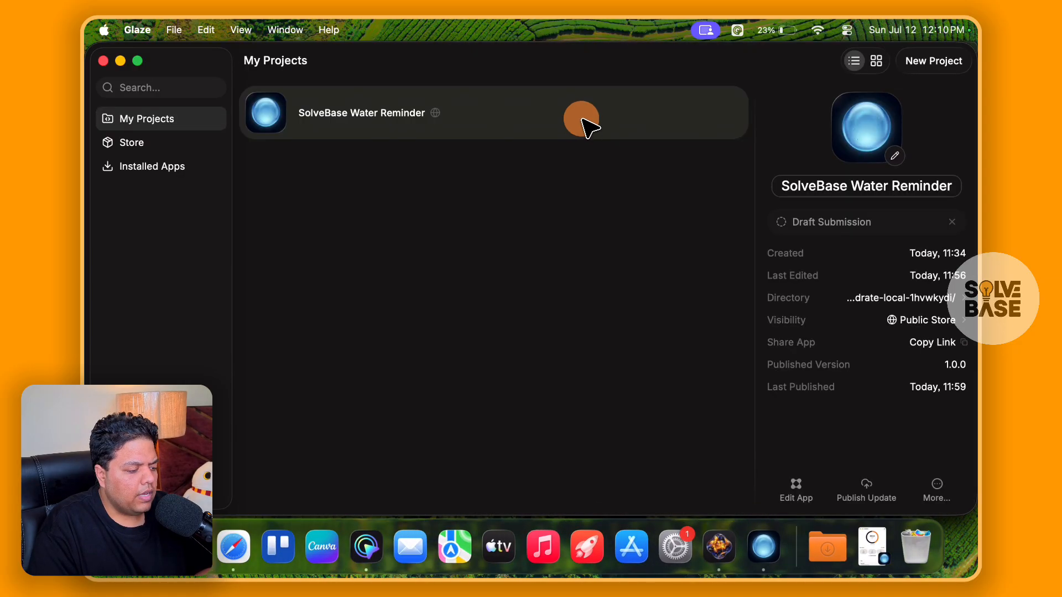
# Step: Review the actions available for the SolveBase Water Reminder project and dismiss them without choosing one
pyautogui.rightClick(542, 111)
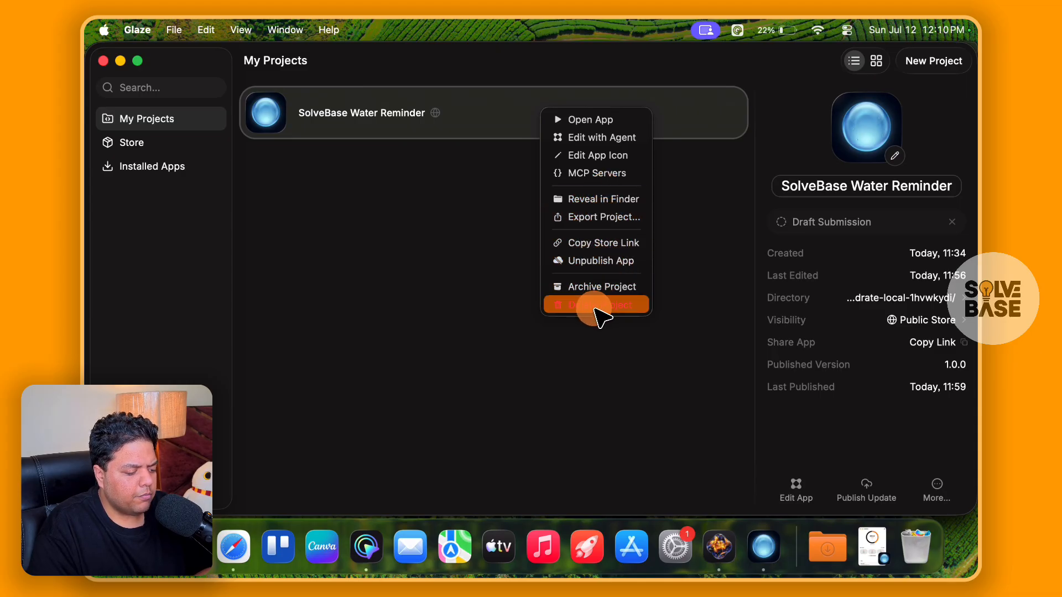
pyautogui.click(491, 350)
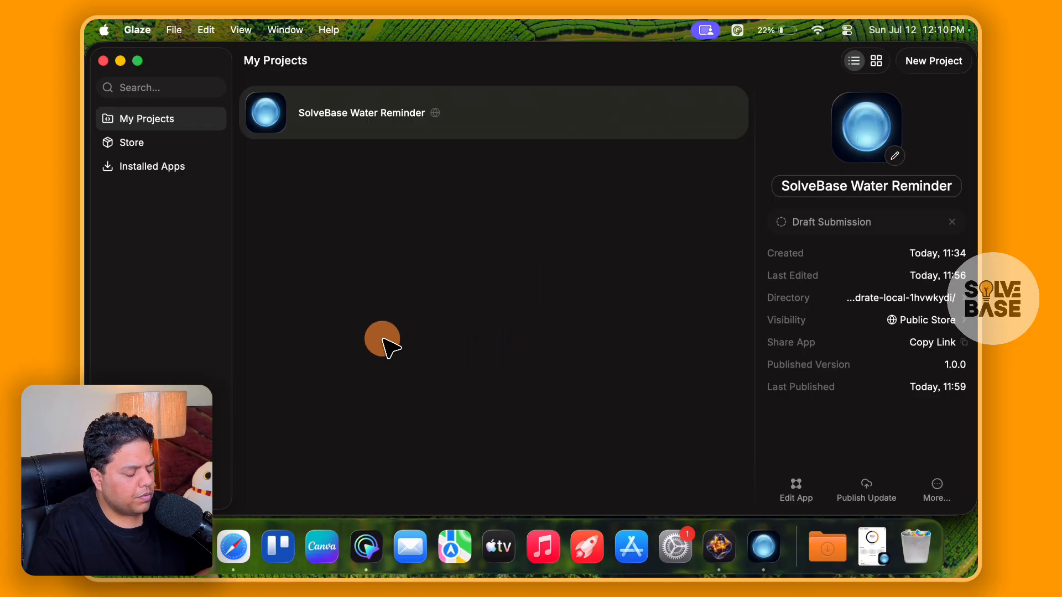
# Step: Open the Mac's Applications list
pyautogui.click(194, 545)
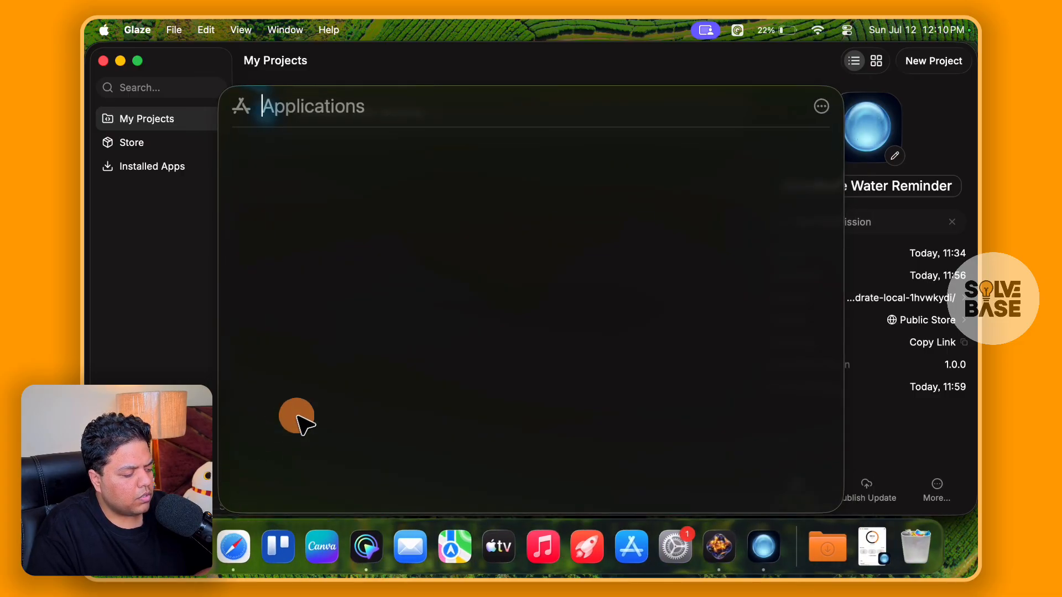